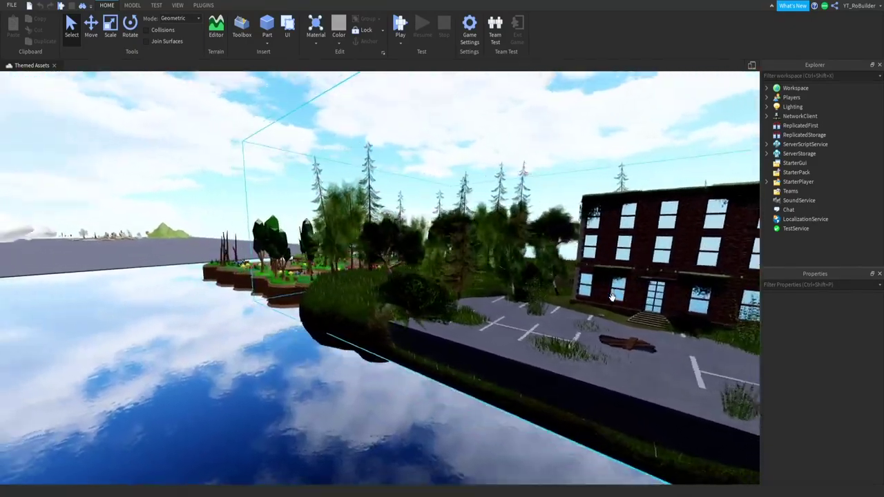
Examine the low-poly mushroom forest island and the overgrown island with the abandoned brick building.
{"action": "key", "text": "a"}
{"action": "key", "text": "w"}
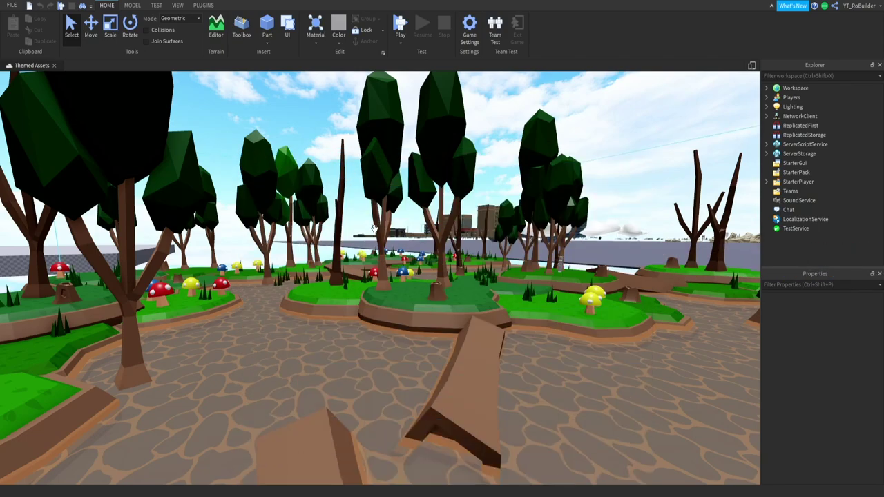
{"action": "right_click_drag", "start_coordinate": [394, 212], "coordinate": [442, 184]}
{"action": "scroll", "coordinate": [394, 211], "scroll_direction": "down", "scroll_amount": 10}
{"action": "key", "text": "w"}
{"action": "right_click_drag", "start_coordinate": [579, 193], "coordinate": [578, 194]}
{"action": "key", "text": "a"}
{"action": "key", "text": "d"}
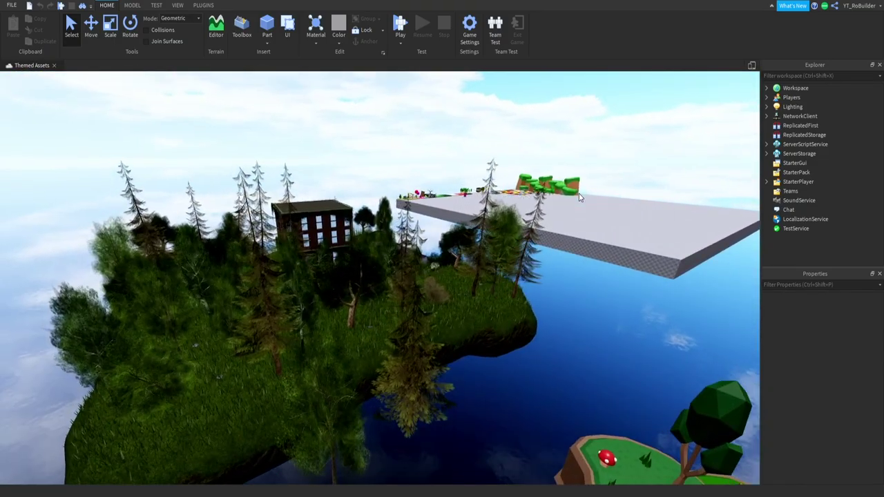
Shift the Good Border model on the checkered baseplate slightly and clear the selection.
{"action": "right_click_drag", "start_coordinate": [567, 220], "coordinate": [567, 220]}
{"action": "key", "text": "w"}
{"action": "key", "text": "w"}
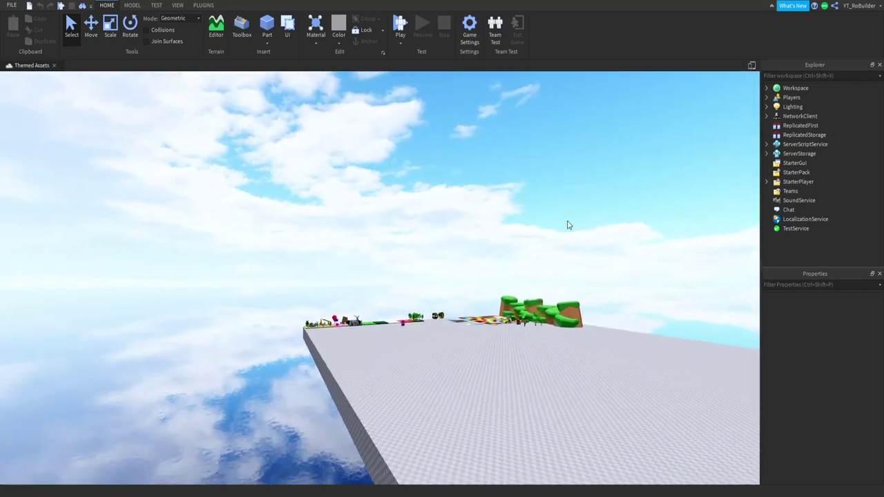
{"action": "key", "text": "w"}
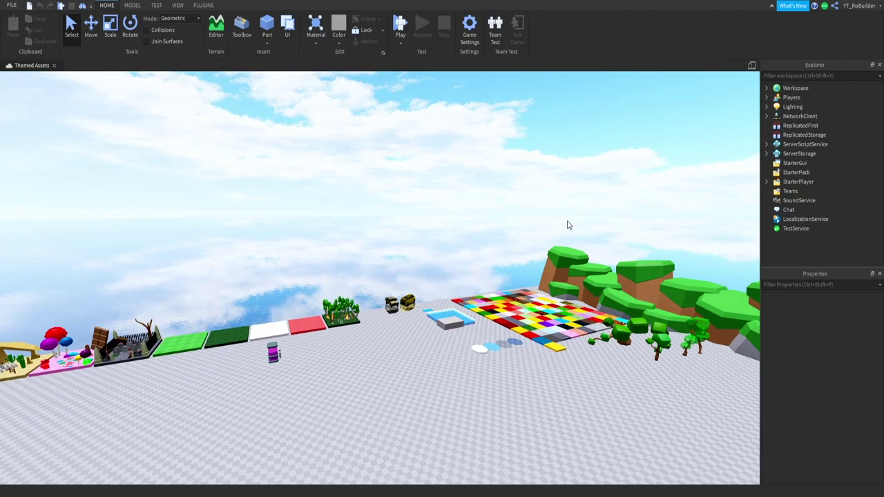
{"action": "right_click_drag", "start_coordinate": [465, 220], "coordinate": [438, 213]}
{"action": "key", "text": "w"}
{"action": "key", "text": "w"}
{"action": "left_click", "coordinate": [438, 213]}
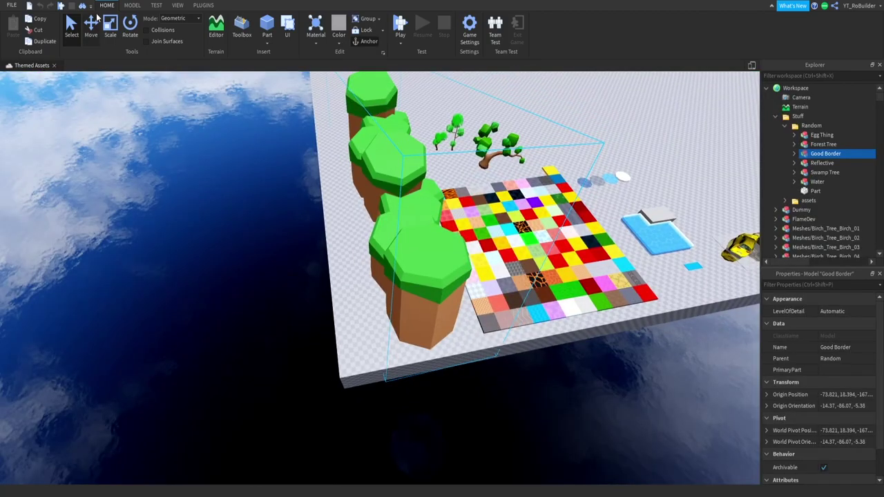
{"action": "left_click_drag", "start_coordinate": [301, 190], "coordinate": [271, 192]}
{"action": "left_click", "coordinate": [261, 257]}
Examine the large grey platform that holds the city buildings, rocks and other scenery assets.
{"action": "right_click_drag", "start_coordinate": [310, 253], "coordinate": [285, 246]}
{"action": "key", "text": "w"}
{"action": "key", "text": "w"}
{"action": "key", "text": "w"}
{"action": "key", "text": "w"}
{"action": "key", "text": "w"}
{"action": "key", "text": "s"}
{"action": "key", "text": "s"}
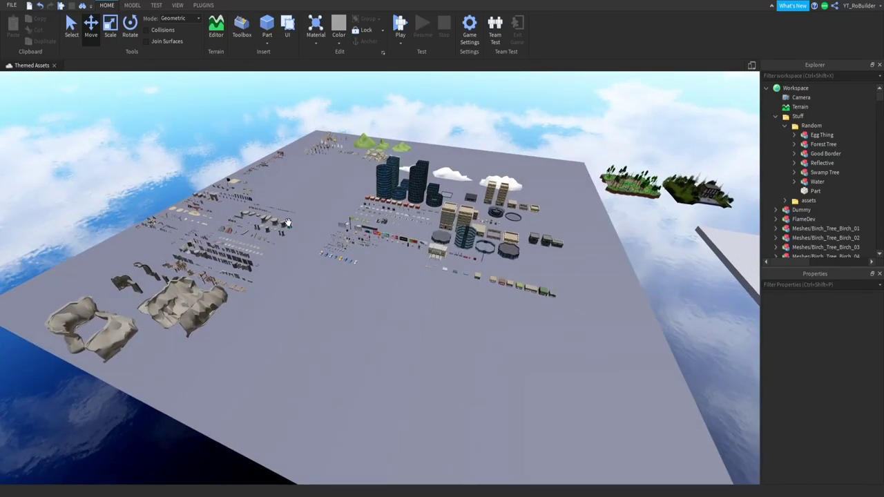
{"action": "right_click_drag", "start_coordinate": [287, 223], "coordinate": [315, 281]}
{"action": "key", "text": "w"}
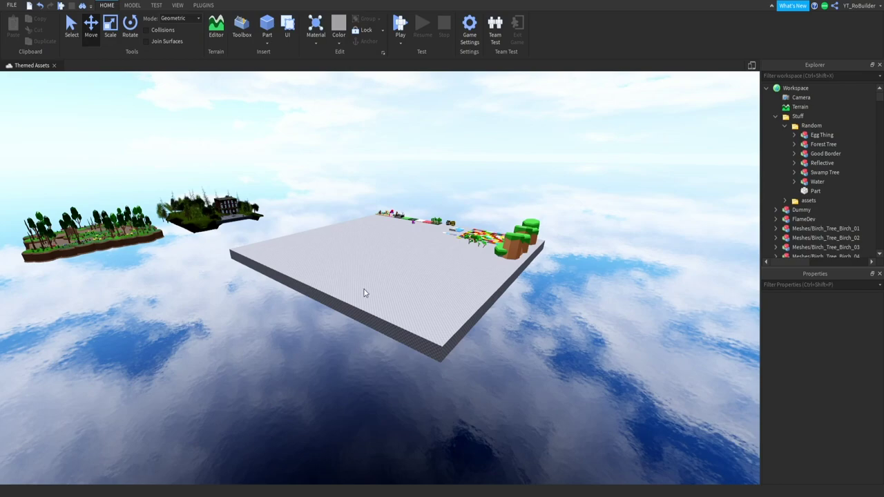
Try a different BrickColor on the MushroomTop of the blue mushroom on the forest island, and undo the change.
{"action": "key", "text": "w"}
{"action": "right_click_drag", "start_coordinate": [363, 288], "coordinate": [332, 301]}
{"action": "scroll", "coordinate": [385, 320], "scroll_direction": "up", "scroll_amount": 12}
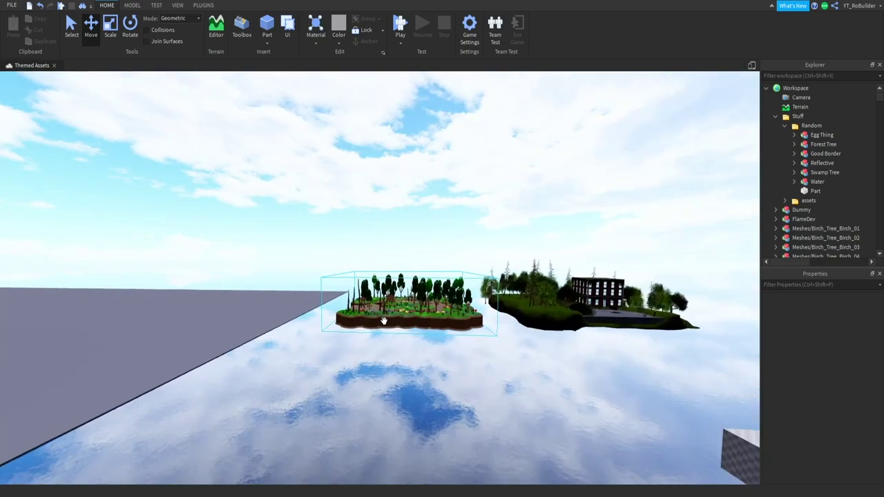
{"action": "scroll", "coordinate": [415, 315], "scroll_direction": "up", "scroll_amount": 10}
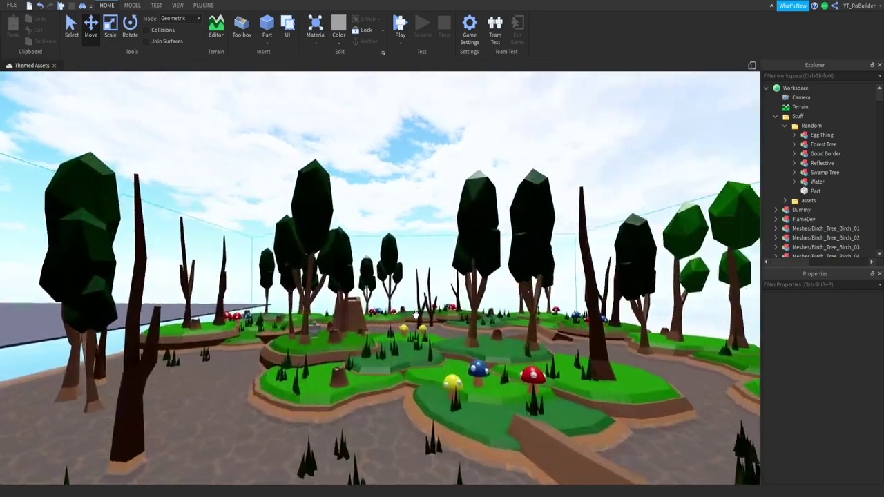
{"action": "scroll", "coordinate": [415, 315], "scroll_direction": "down", "scroll_amount": 4}
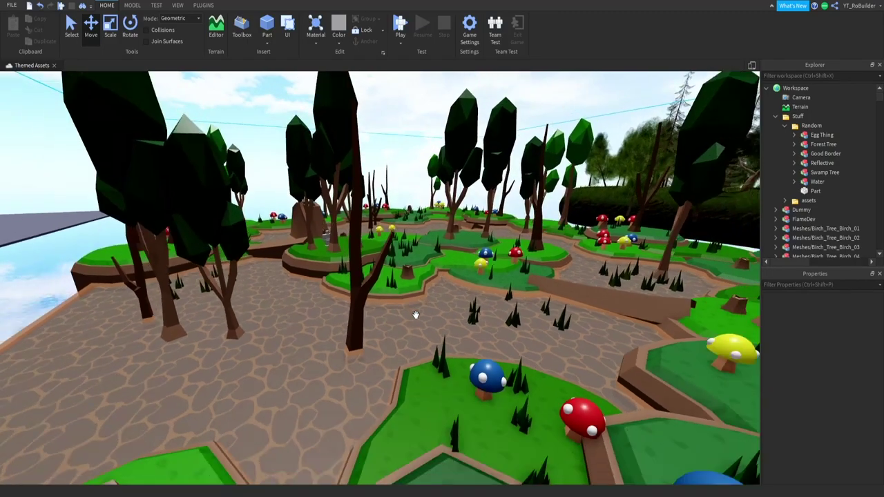
{"action": "scroll", "coordinate": [415, 315], "scroll_direction": "down", "scroll_amount": 3}
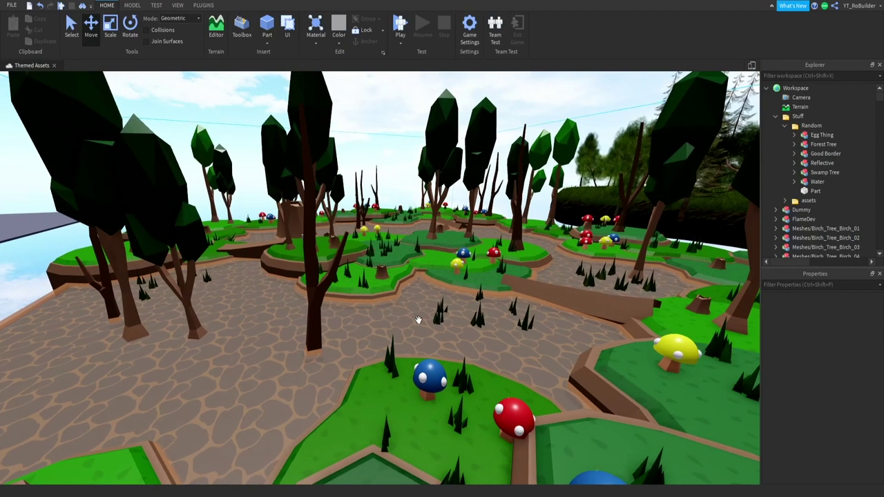
{"action": "left_click", "coordinate": [837, 312]}
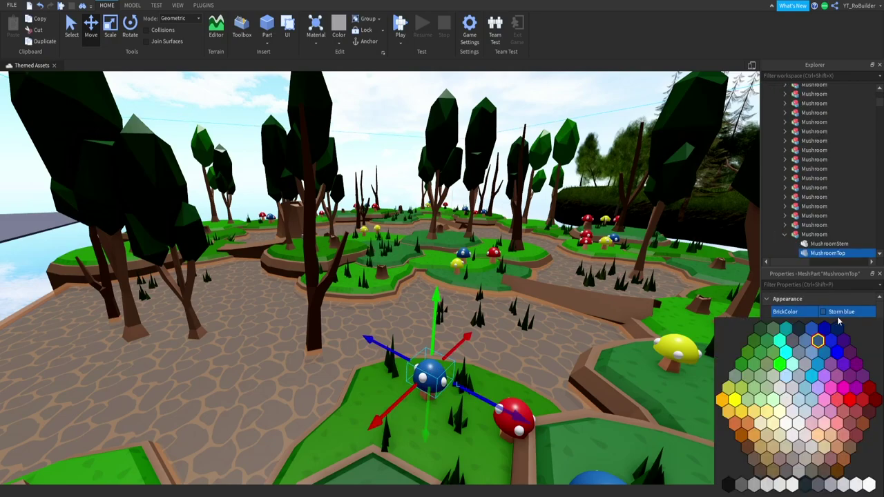
{"action": "left_click", "coordinate": [860, 368]}
{"action": "key", "text": "ctrl+z"}
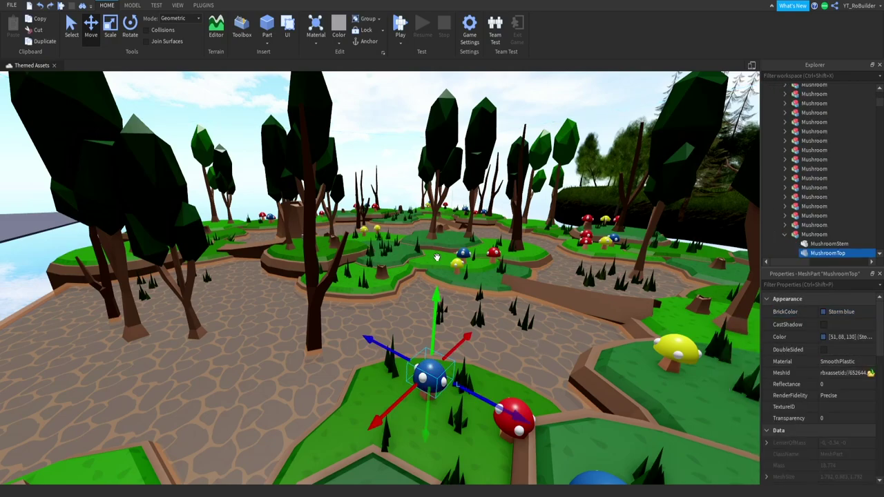
{"action": "left_click", "coordinate": [416, 208]}
Examine the campfire forest sample with its log seats and the rest of the checkered baseplate.
{"action": "right_click_drag", "start_coordinate": [416, 209], "coordinate": [416, 209]}
{"action": "key", "text": "w"}
{"action": "scroll", "coordinate": [416, 209], "scroll_direction": "down", "scroll_amount": 15}
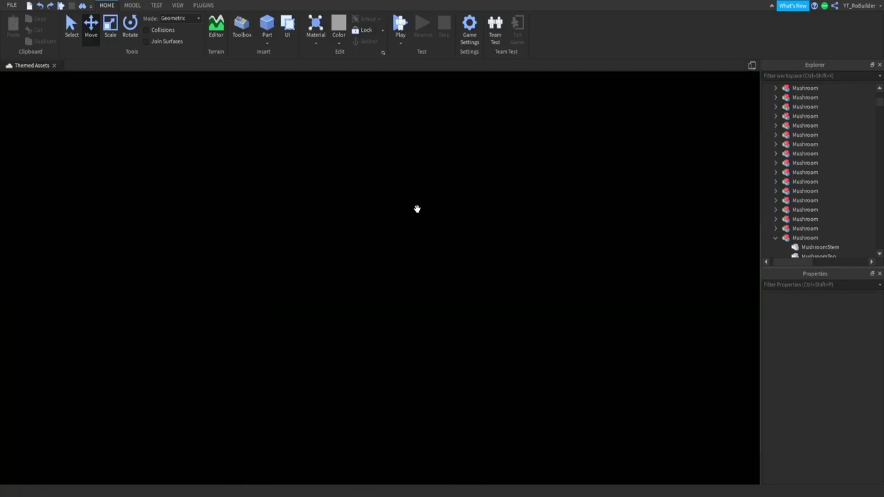
{"action": "scroll", "coordinate": [417, 214], "scroll_direction": "up", "scroll_amount": 15}
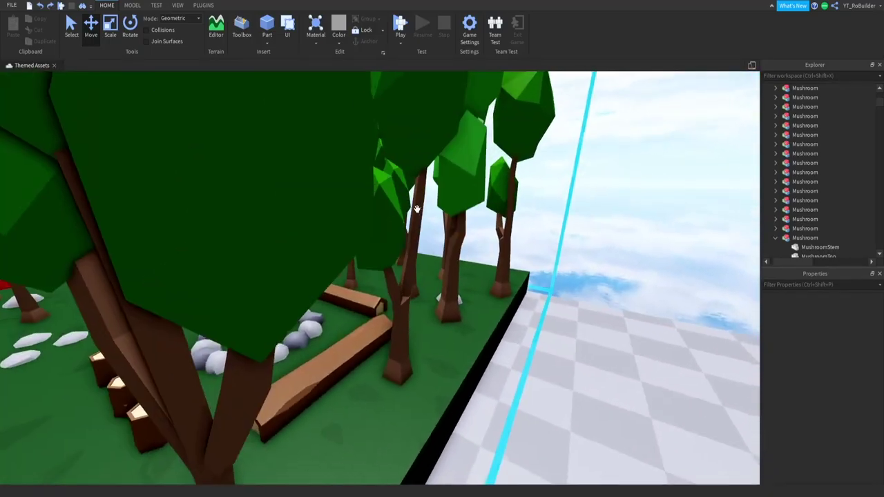
{"action": "scroll", "coordinate": [417, 209], "scroll_direction": "down", "scroll_amount": 6}
{"action": "right_click_drag", "start_coordinate": [417, 209], "coordinate": [455, 220]}
{"action": "scroll", "coordinate": [455, 220], "scroll_direction": "up", "scroll_amount": 10}
{"action": "scroll", "coordinate": [455, 218], "scroll_direction": "up", "scroll_amount": 15}
{"action": "scroll", "coordinate": [455, 216], "scroll_direction": "up", "scroll_amount": 12}
{"action": "scroll", "coordinate": [454, 216], "scroll_direction": "down", "scroll_amount": 10}
{"action": "scroll", "coordinate": [454, 220], "scroll_direction": "up", "scroll_amount": 5}
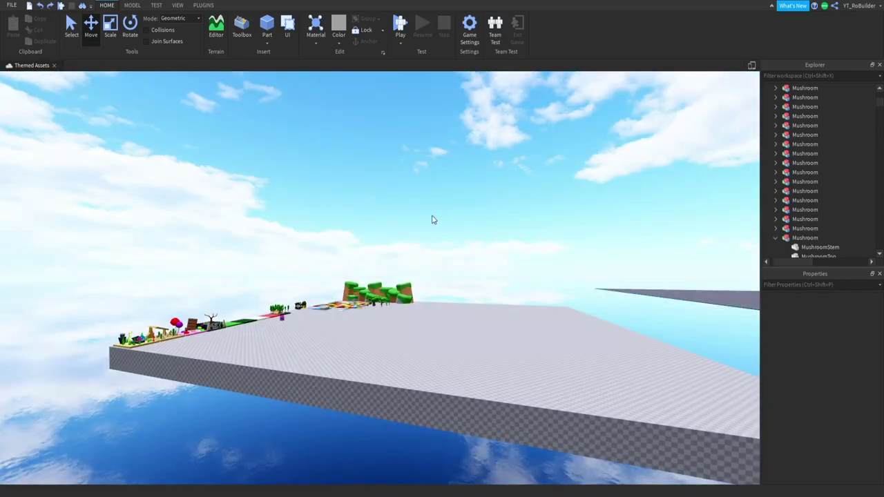
Duplicate the tall grass-topped cliff piece from the Good Border model.
{"action": "scroll", "coordinate": [430, 223], "scroll_direction": "up", "scroll_amount": 10}
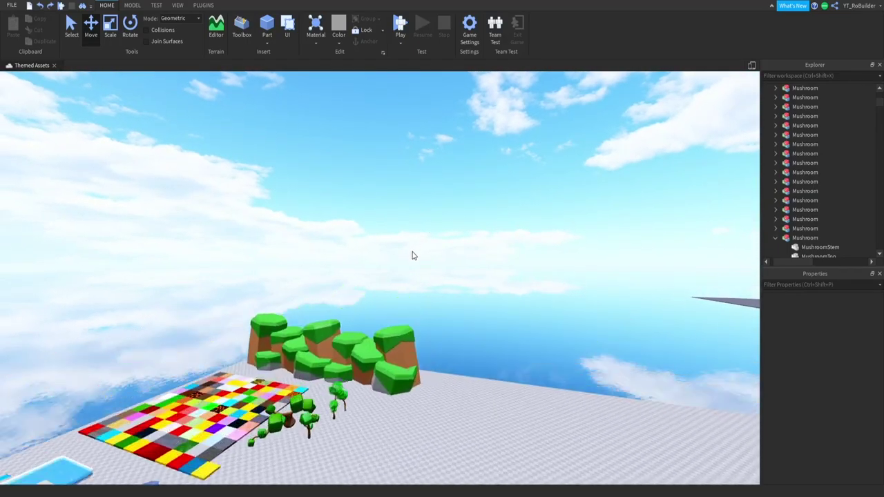
{"action": "scroll", "coordinate": [421, 266], "scroll_direction": "up", "scroll_amount": 5}
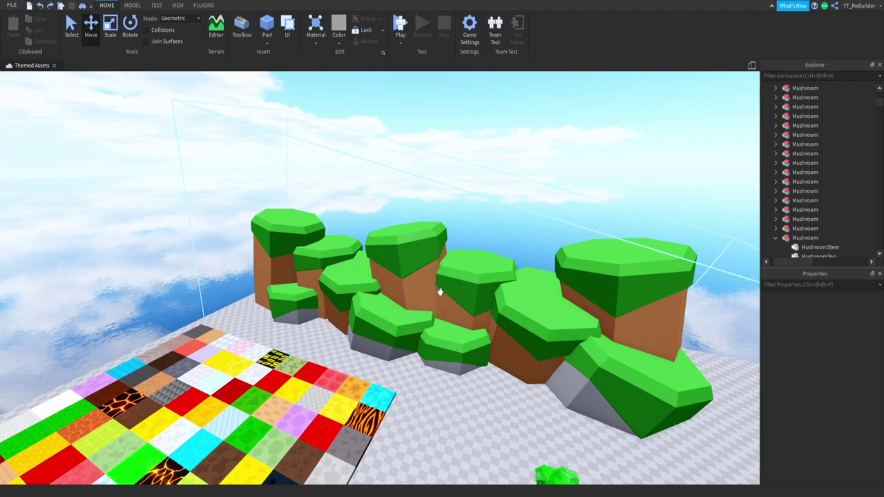
{"action": "left_click", "coordinate": [630, 316]}
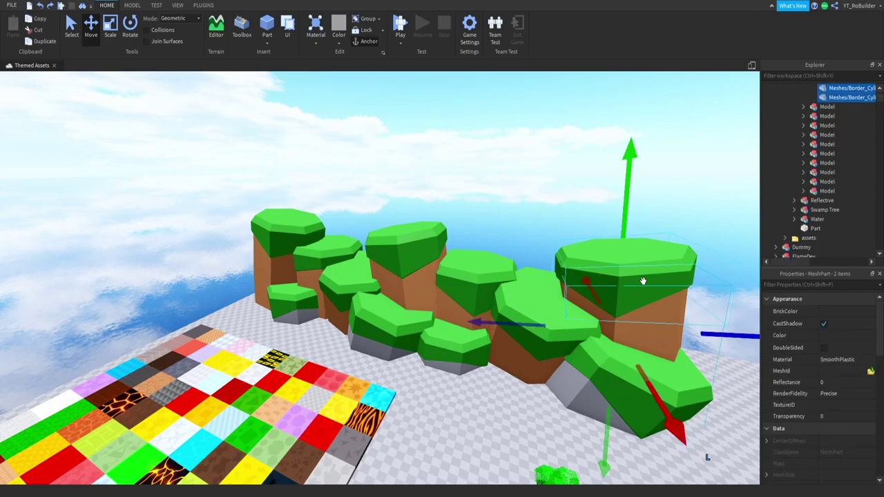
{"action": "scroll", "coordinate": [839, 172], "scroll_direction": "up", "scroll_amount": 3}
{"action": "left_click", "coordinate": [826, 159]}
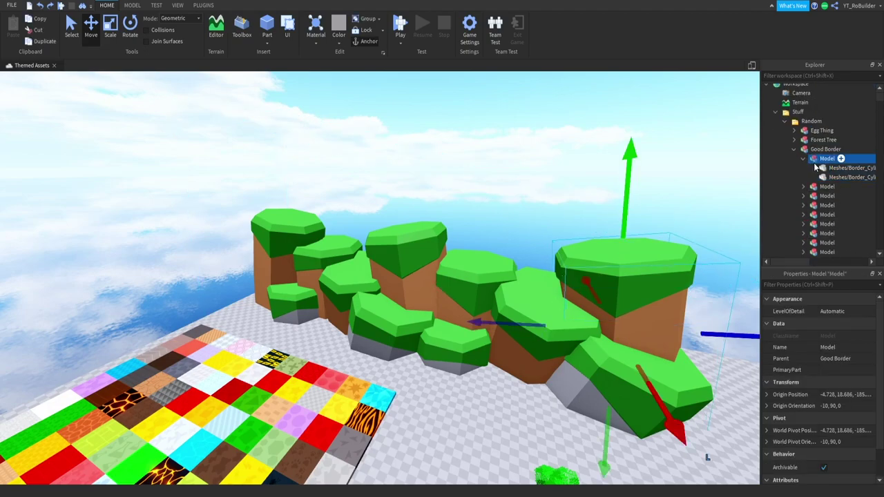
{"action": "key", "text": "ctrl+c"}
{"action": "key", "text": "ctrl+v"}
Move the copied cliff piece to an open area of the checkered baseplate and deselect it.
{"action": "left_click_drag", "start_coordinate": [645, 156], "coordinate": [698, 167]}
{"action": "right_click_drag", "start_coordinate": [698, 166], "coordinate": [653, 174]}
{"action": "left_click_drag", "start_coordinate": [520, 265], "coordinate": [449, 315]}
{"action": "right_click_drag", "start_coordinate": [515, 292], "coordinate": [514, 293]}
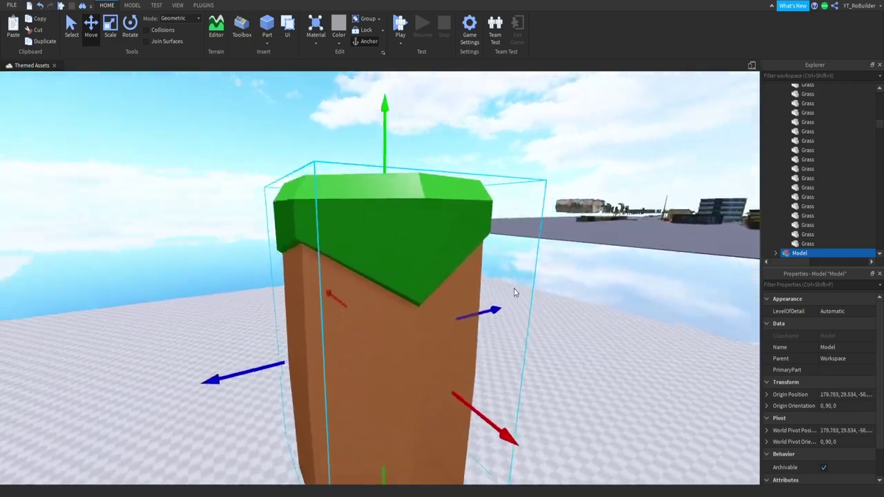
{"action": "scroll", "coordinate": [513, 293], "scroll_direction": "down", "scroll_amount": 3}
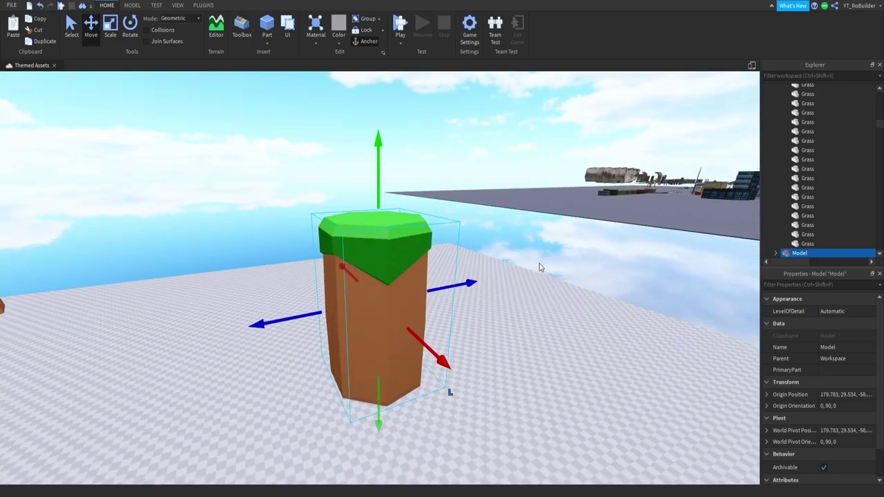
{"action": "left_click", "coordinate": [541, 268]}
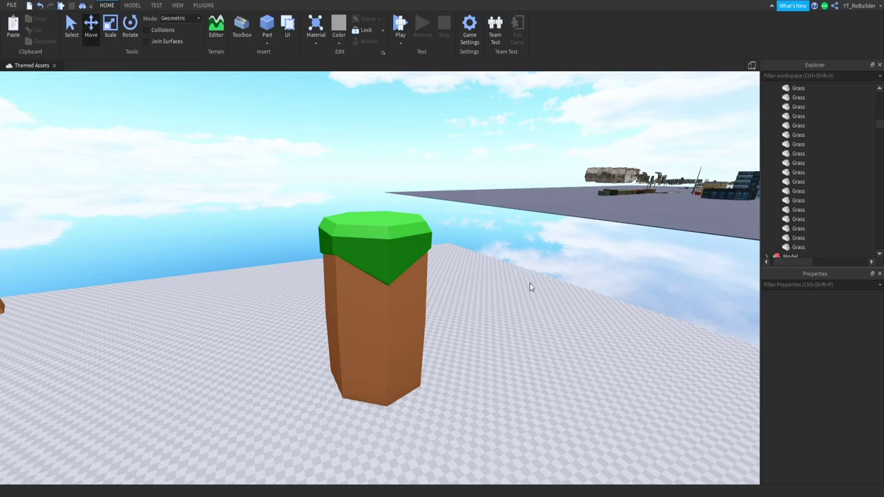
Examine the green hills, grass patches and rock formations on the grey platform.
{"action": "right_click_drag", "start_coordinate": [529, 284], "coordinate": [523, 284]}
{"action": "scroll", "coordinate": [523, 284], "scroll_direction": "up", "scroll_amount": 8}
{"action": "right_click_drag", "start_coordinate": [616, 374], "coordinate": [616, 374]}
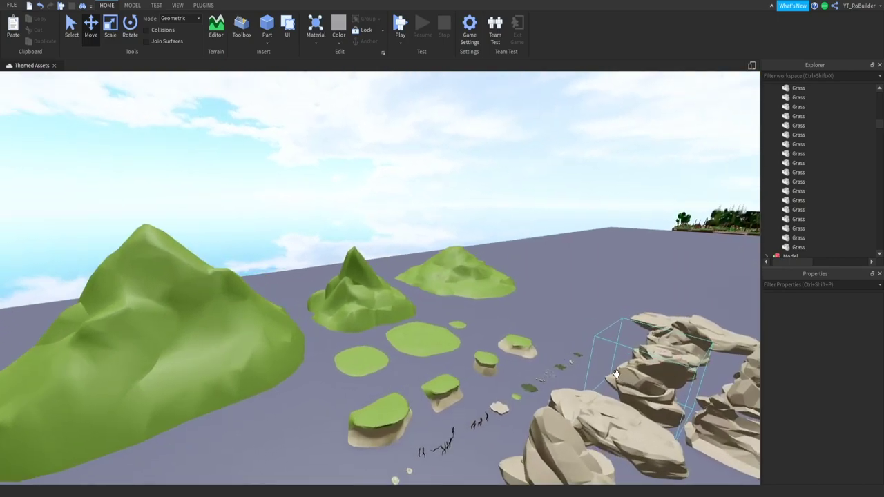
{"action": "scroll", "coordinate": [418, 348], "scroll_direction": "up", "scroll_amount": 8}
{"action": "right_click_drag", "start_coordinate": [418, 349], "coordinate": [418, 349]}
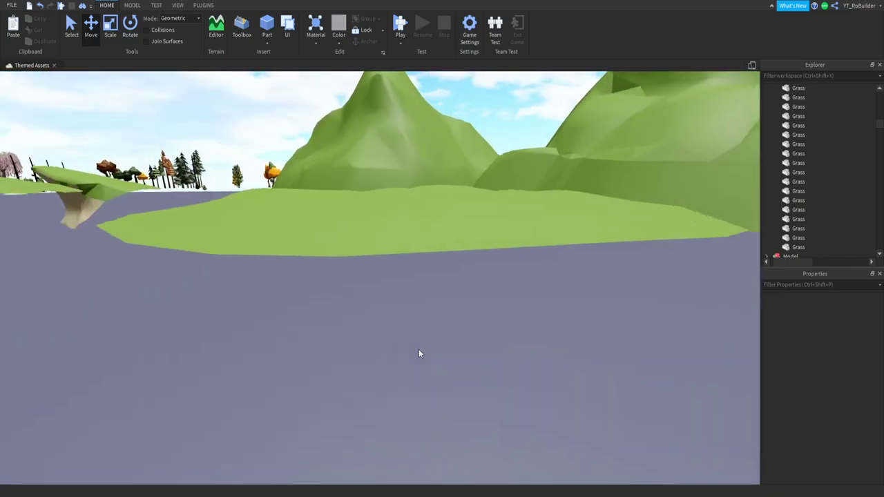
{"action": "scroll", "coordinate": [413, 211], "scroll_direction": "down", "scroll_amount": 5}
{"action": "right_click_drag", "start_coordinate": [421, 212], "coordinate": [424, 209]}
{"action": "scroll", "coordinate": [417, 213], "scroll_direction": "down", "scroll_amount": 6}
{"action": "scroll", "coordinate": [462, 211], "scroll_direction": "down", "scroll_amount": 6}
Examine the themed sample plots on the checkered baseplate: coral, desert, candy, graveyard and campfire forest.
{"action": "right_click_drag", "start_coordinate": [480, 213], "coordinate": [473, 296]}
{"action": "scroll", "coordinate": [482, 215], "scroll_direction": "up", "scroll_amount": 10}
{"action": "scroll", "coordinate": [475, 290], "scroll_direction": "up", "scroll_amount": 6}
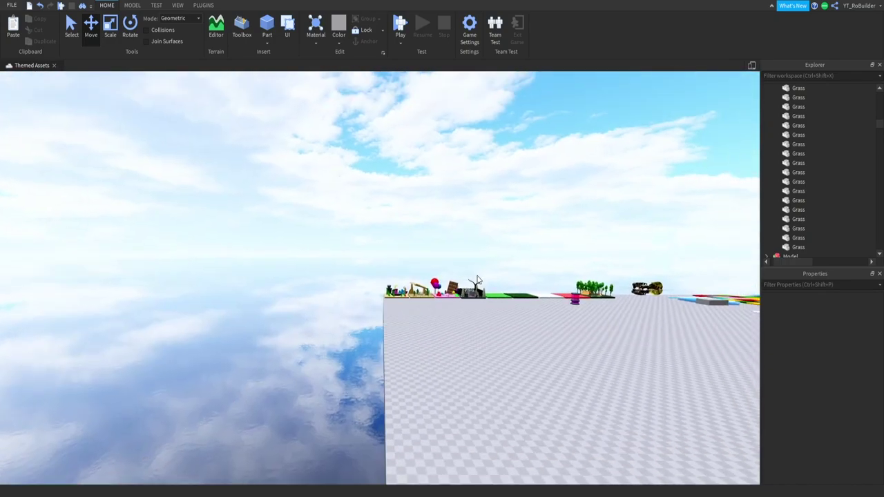
{"action": "scroll", "coordinate": [476, 279], "scroll_direction": "up", "scroll_amount": 10}
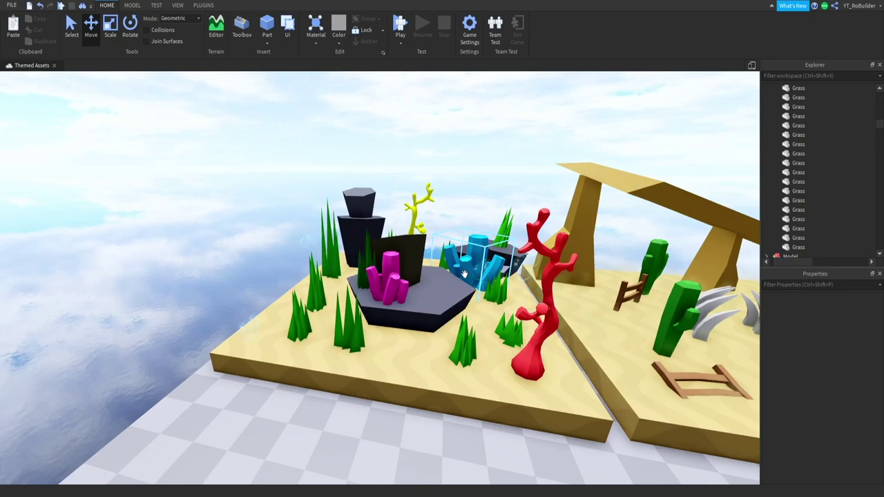
{"action": "key", "text": "d"}
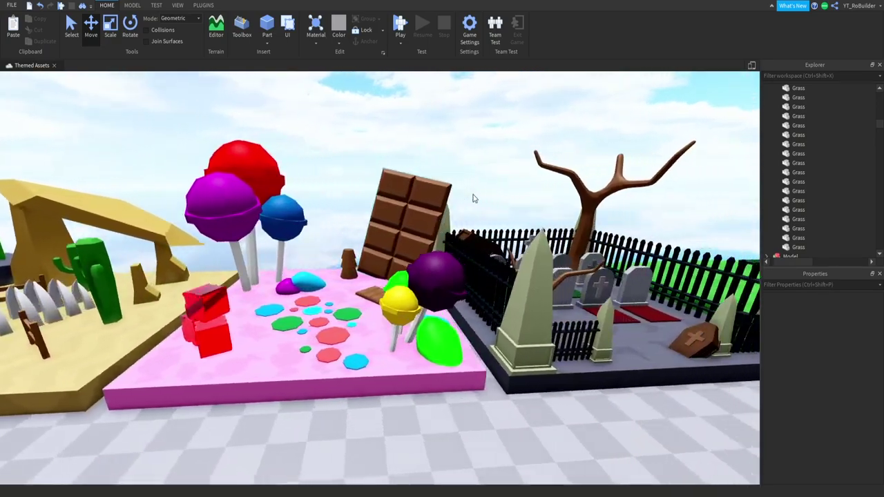
{"action": "right_click_drag", "start_coordinate": [474, 198], "coordinate": [472, 192]}
{"action": "key", "text": "w"}
{"action": "key", "text": "w"}
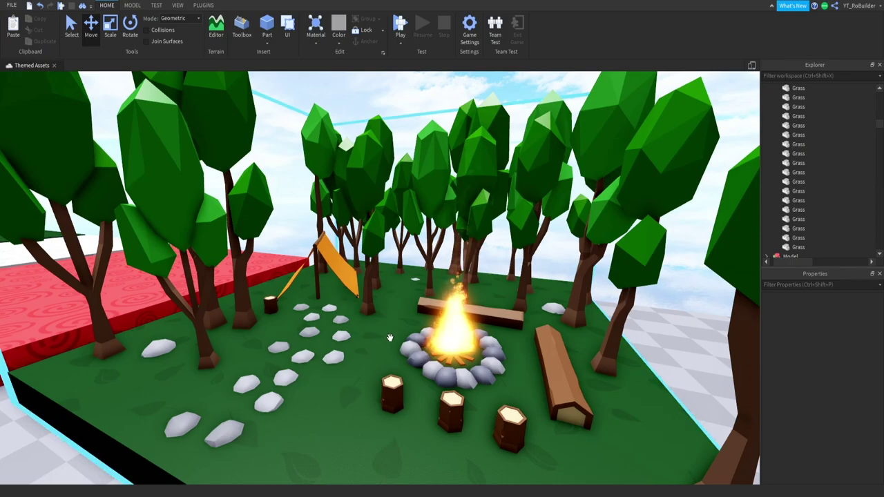
{"action": "scroll", "coordinate": [452, 320], "scroll_direction": "down", "scroll_amount": 10}
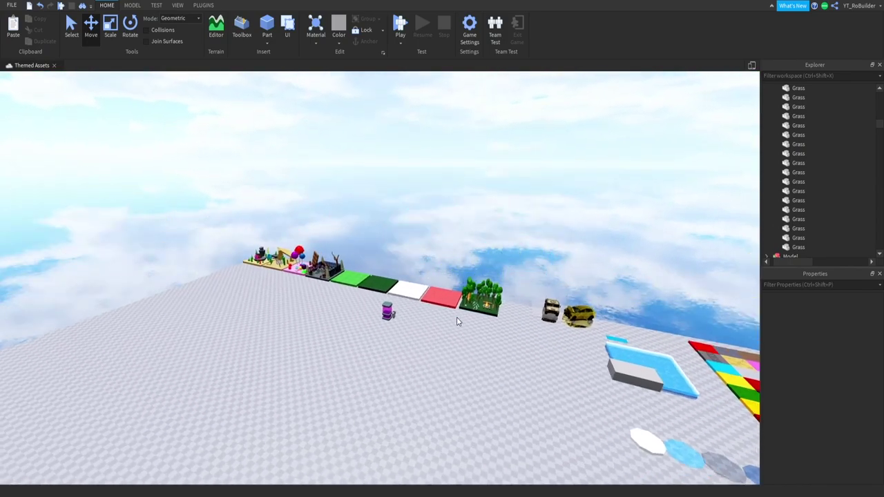
Examine the mushroom forest island from close up and from above as an example of combined assets.
{"action": "right_click_drag", "start_coordinate": [456, 322], "coordinate": [456, 322]}
{"action": "key", "text": "a"}
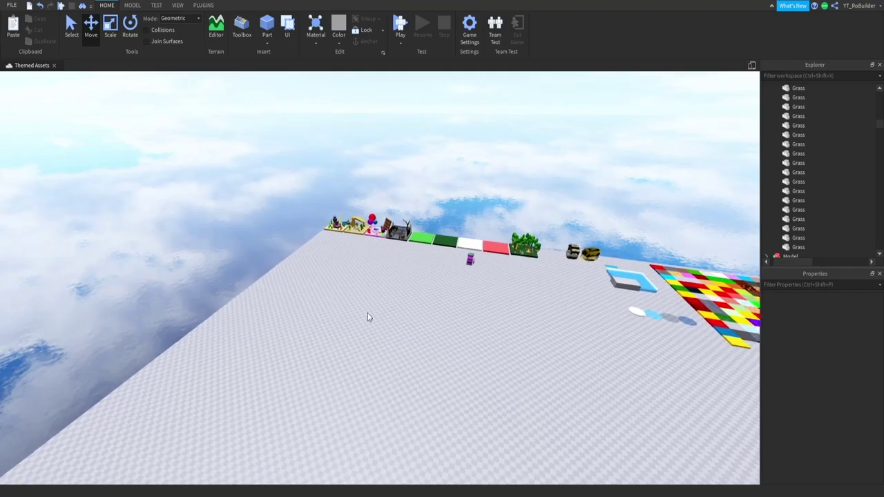
{"action": "right_click_drag", "start_coordinate": [367, 317], "coordinate": [367, 313]}
{"action": "key", "text": "w"}
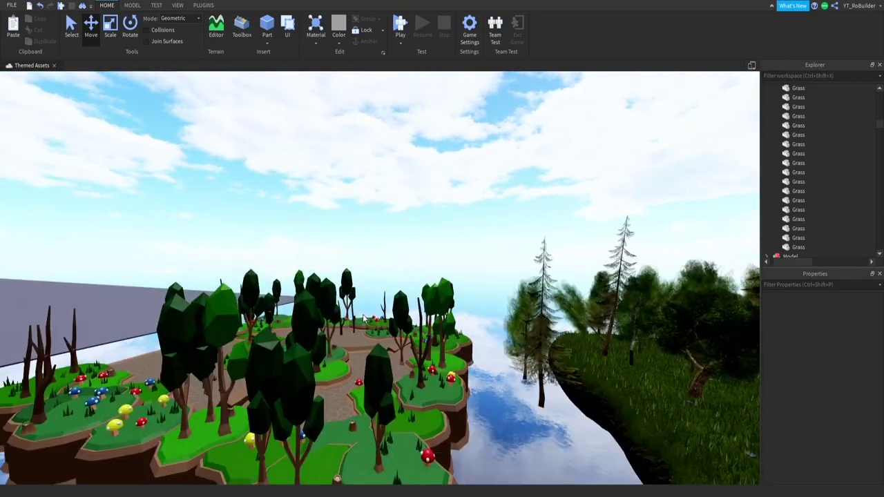
{"action": "scroll", "coordinate": [364, 318], "scroll_direction": "up", "scroll_amount": 10}
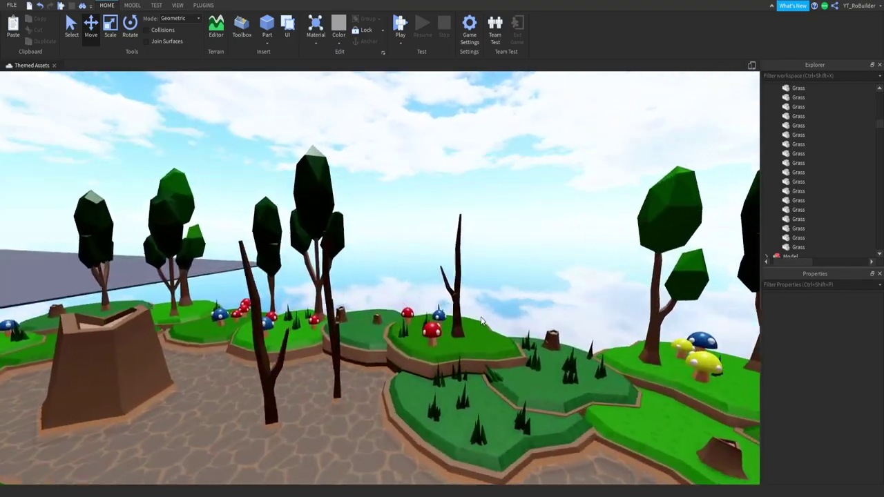
{"action": "right_click_drag", "start_coordinate": [364, 317], "coordinate": [479, 318]}
{"action": "scroll", "coordinate": [480, 316], "scroll_direction": "up", "scroll_amount": 5}
{"action": "scroll", "coordinate": [480, 318], "scroll_direction": "down", "scroll_amount": 10}
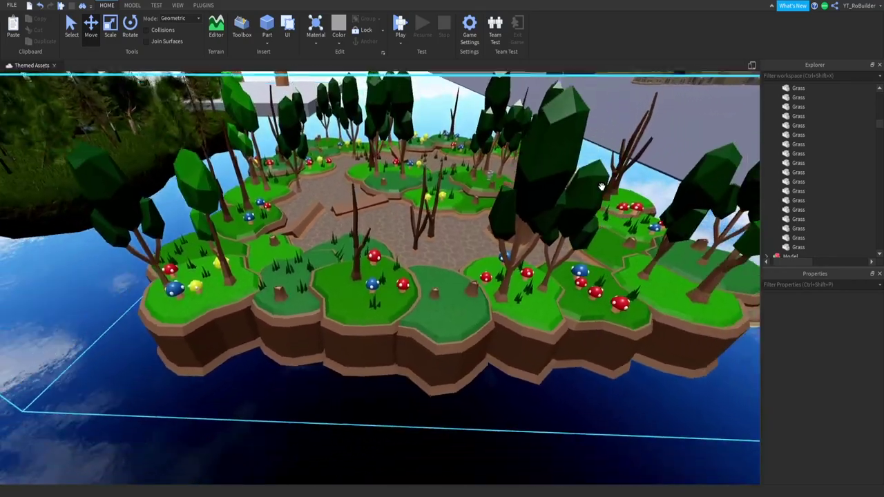
{"action": "scroll", "coordinate": [469, 232], "scroll_direction": "down", "scroll_amount": 5}
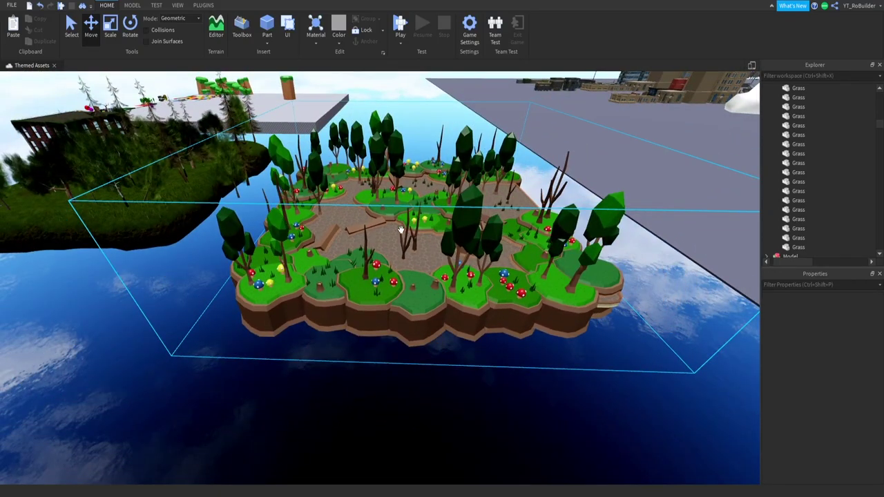
Examine the mushroom forest island's trees, mushrooms, stumps and stone path up close against the surrounding platforms.
{"action": "right_click_drag", "start_coordinate": [392, 266], "coordinate": [392, 268]}
{"action": "scroll", "coordinate": [391, 268], "scroll_direction": "up", "scroll_amount": 6}
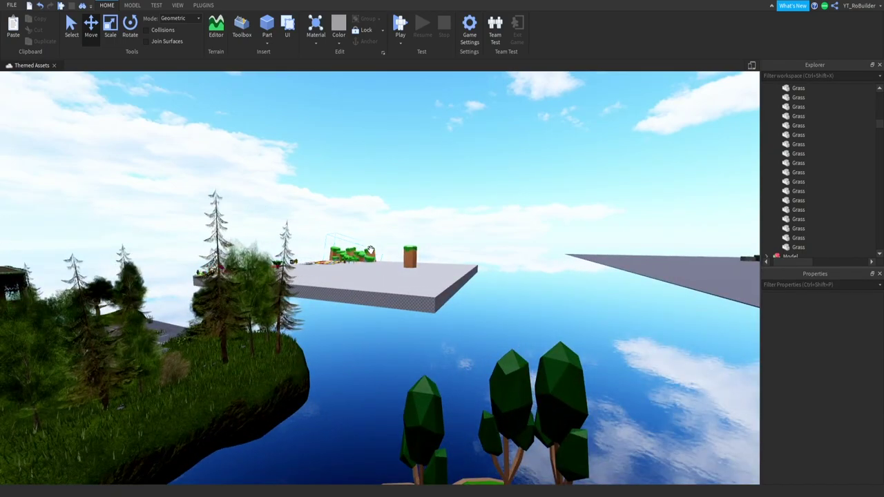
{"action": "key", "text": "f"}
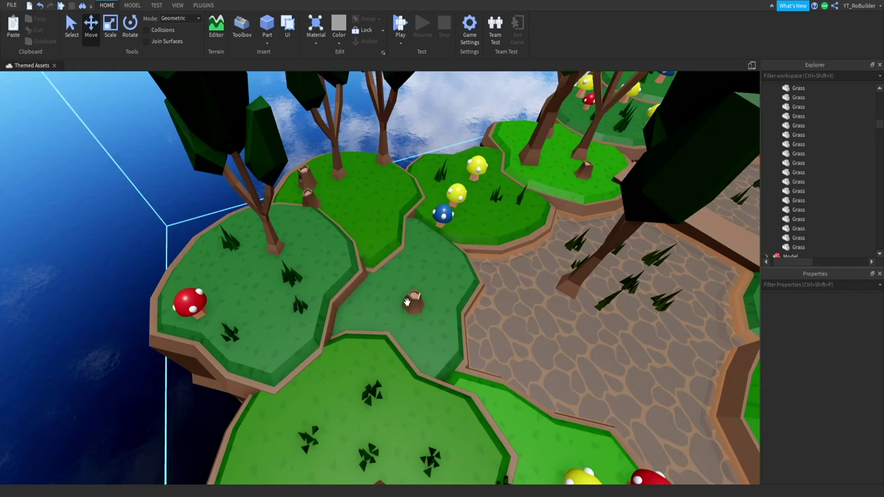
{"action": "key", "text": "w"}
{"action": "right_click_drag", "start_coordinate": [407, 302], "coordinate": [401, 307]}
{"action": "key", "text": "s"}
{"action": "scroll", "coordinate": [401, 307], "scroll_direction": "down", "scroll_amount": 6}
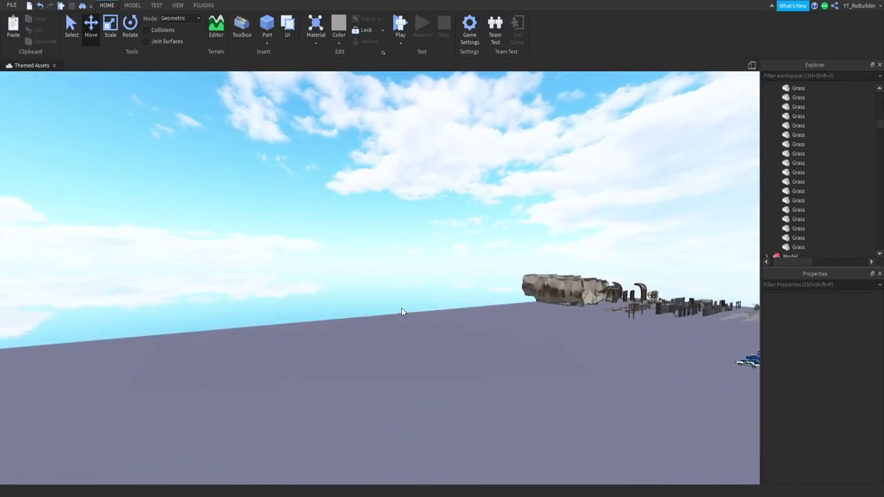
Examine the desert, candy and graveyard sample plots on the checkered baseplate up close.
{"action": "right_click_drag", "start_coordinate": [531, 310], "coordinate": [531, 310]}
{"action": "key", "text": "w"}
{"action": "key", "text": "w"}
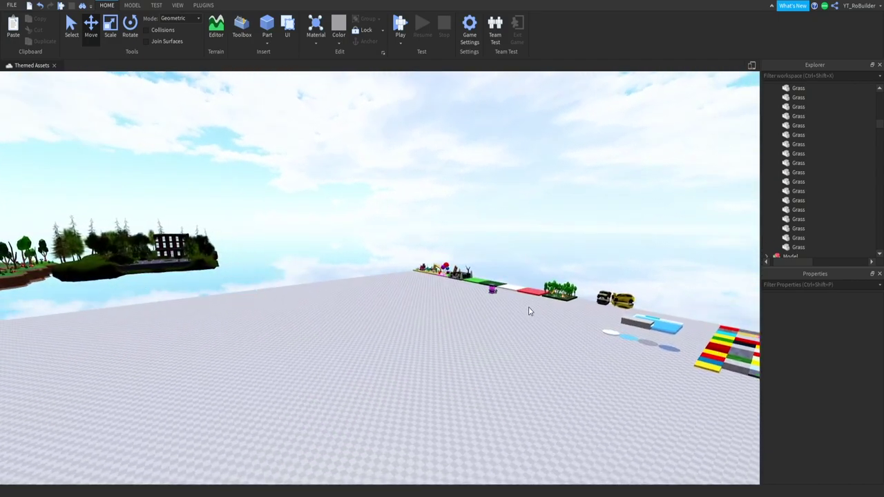
{"action": "key", "text": "w"}
{"action": "right_click_drag", "start_coordinate": [495, 282], "coordinate": [492, 282]}
{"action": "key", "text": "w"}
{"action": "right_click_drag", "start_coordinate": [418, 300], "coordinate": [418, 301]}
{"action": "key", "text": "d"}
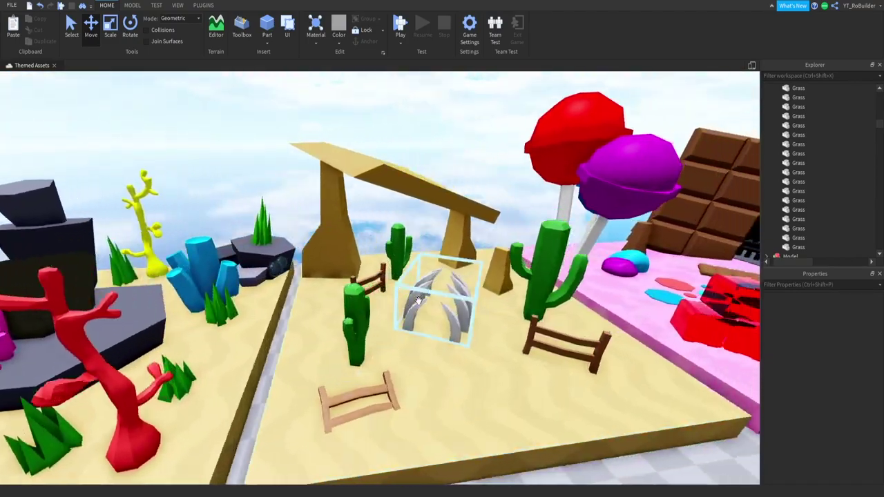
{"action": "key", "text": "d"}
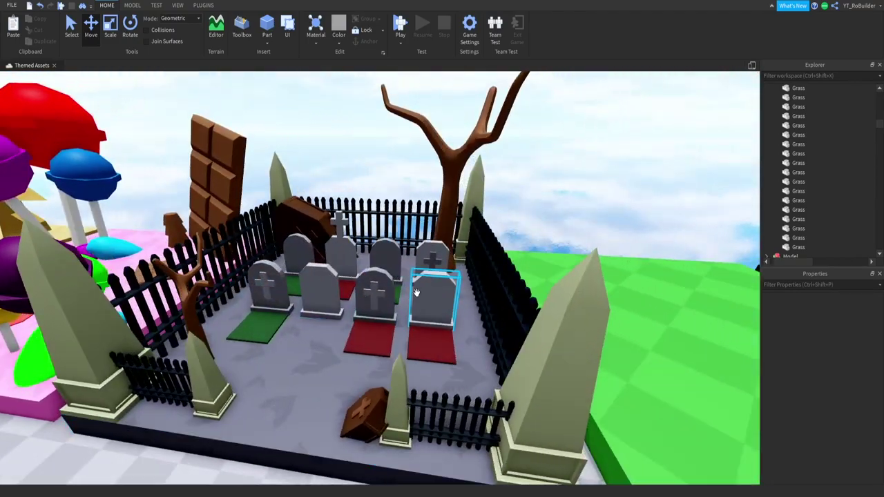
Examine the plain coloured plots beside the campfire forest and survey the whole checkered baseplate from above.
{"action": "scroll", "coordinate": [418, 275], "scroll_direction": "down", "scroll_amount": 10}
{"action": "key", "text": "d"}
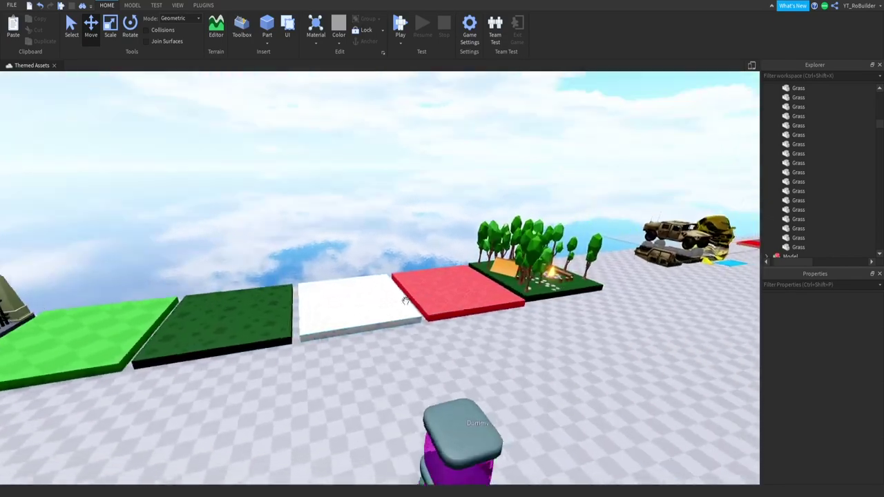
{"action": "key", "text": "a"}
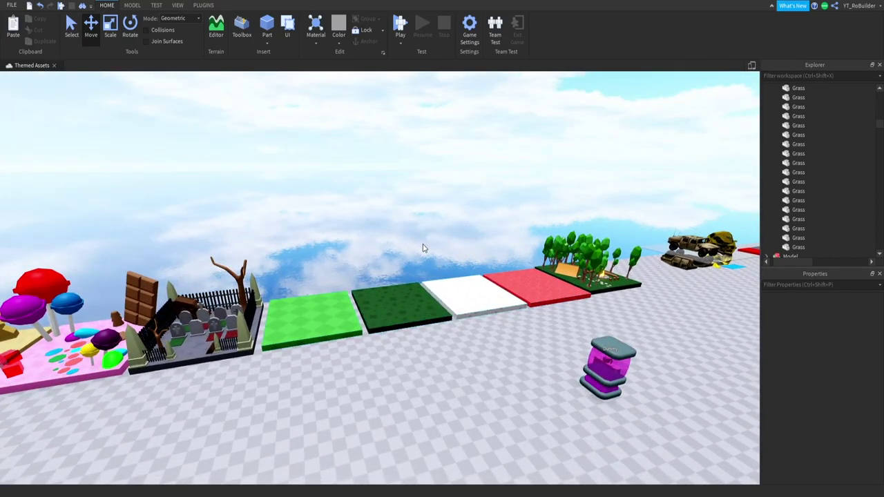
{"action": "key", "text": "s"}
{"action": "right_click_drag", "start_coordinate": [398, 234], "coordinate": [398, 234]}
{"action": "scroll", "coordinate": [398, 233], "scroll_direction": "down", "scroll_amount": 10}
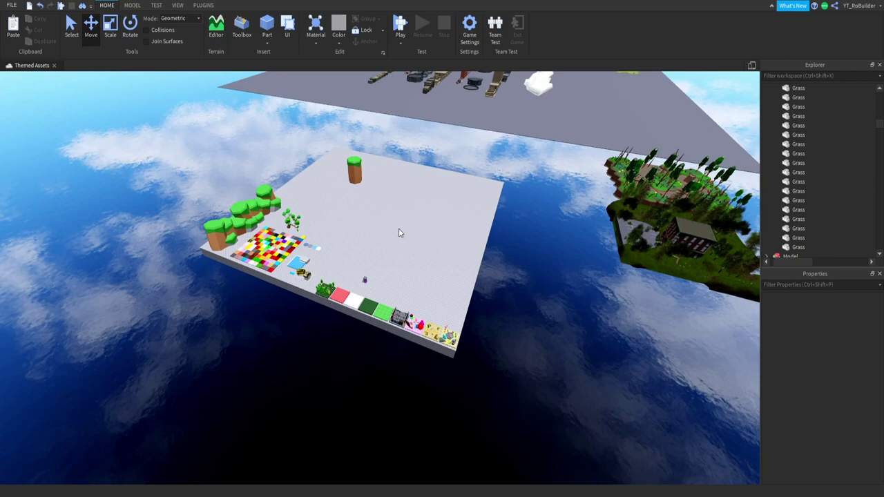
Examine the city buildings and street props on the large grey platform.
{"action": "scroll", "coordinate": [373, 207], "scroll_direction": "up", "scroll_amount": 8}
{"action": "right_click_drag", "start_coordinate": [388, 284], "coordinate": [389, 285]}
{"action": "key", "text": "w"}
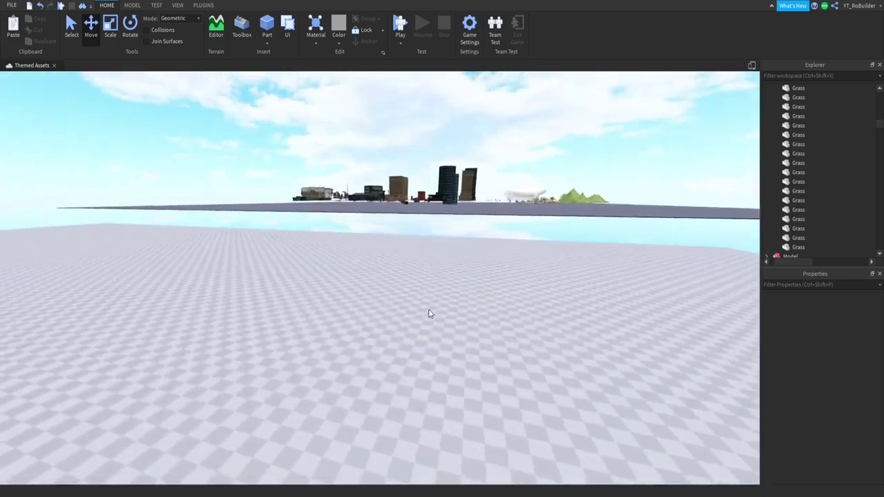
{"action": "right_click_drag", "start_coordinate": [429, 310], "coordinate": [432, 304]}
{"action": "key", "text": "w"}
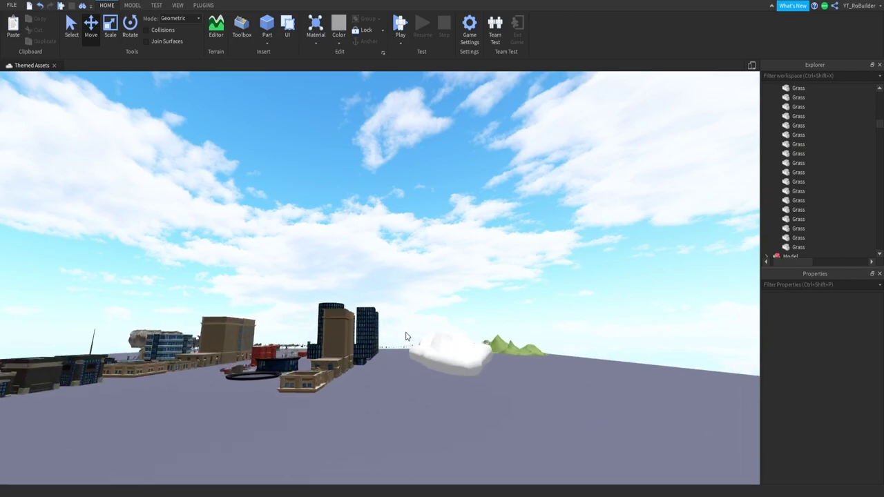
{"action": "key", "text": "w"}
{"action": "right_click_drag", "start_coordinate": [307, 391], "coordinate": [304, 393]}
{"action": "key", "text": "w"}
{"action": "key", "text": "a"}
{"action": "key", "text": "w"}
{"action": "key", "text": "s"}
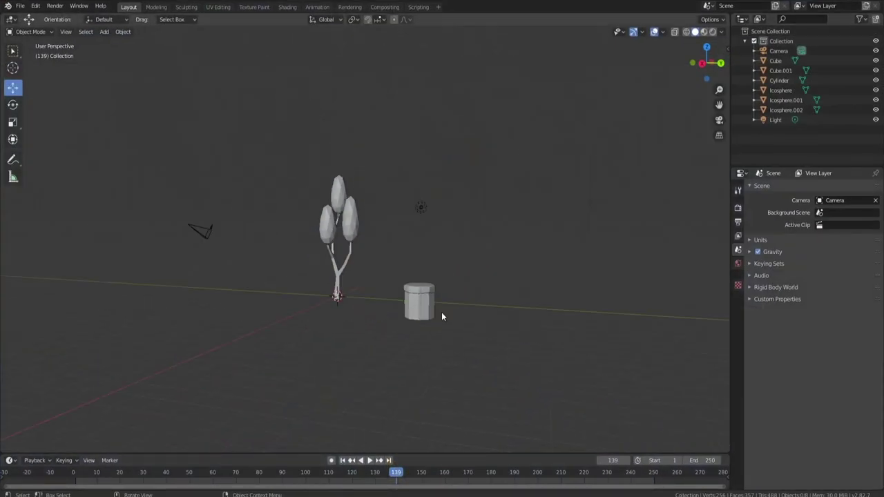
Switch to Blender, add a cube moved -6.42 m along Y, and taper it by scaling its top face to about 0.571.
{"action": "scroll", "coordinate": [414, 311], "scroll_direction": "down", "scroll_amount": 3}
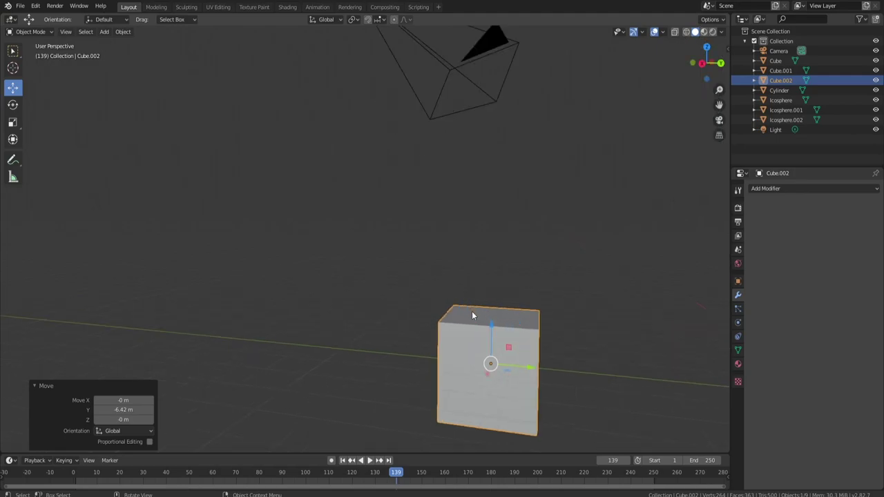
{"action": "key", "text": "Tab"}
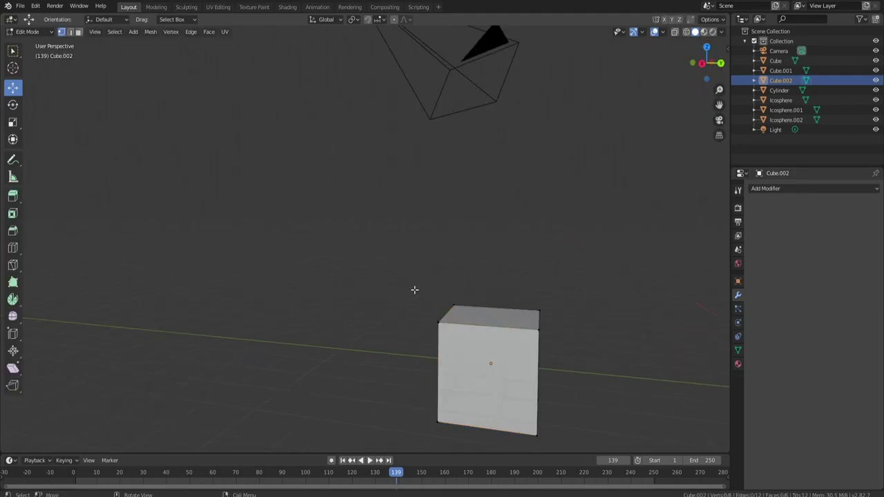
{"action": "left_click", "coordinate": [487, 325]}
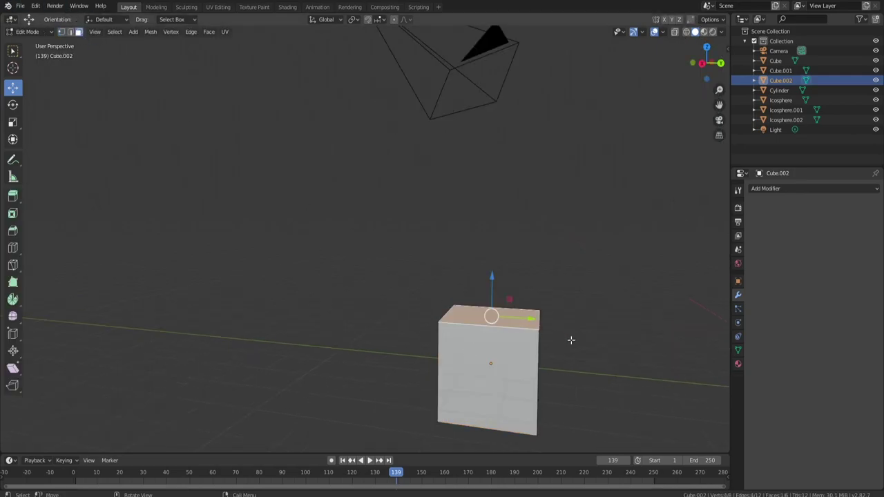
{"action": "key", "text": "s"}
{"action": "left_click", "coordinate": [589, 361]}
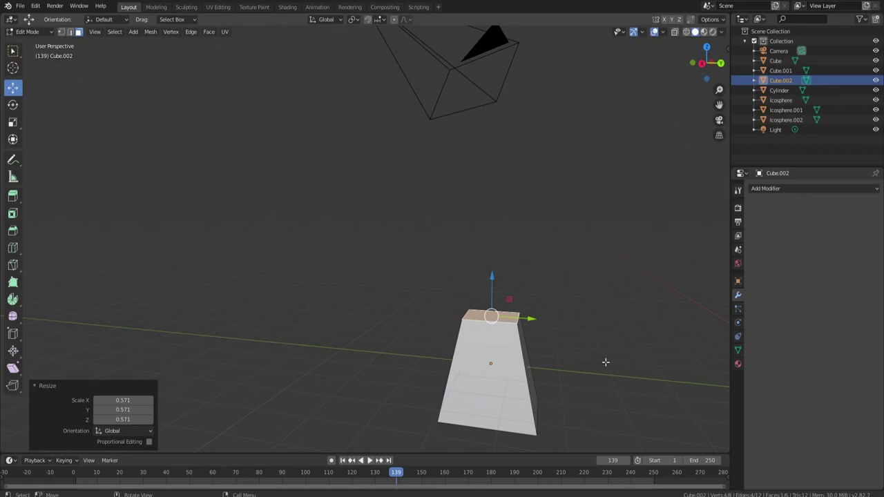
Inset the cube's top face by scaling an in-place extrusion to about 0.849, and extrude it up about 4.81 m as a post.
{"action": "key", "text": "e"}
{"action": "right_click", "coordinate": [632, 365]}
{"action": "key", "text": "s"}
{"action": "left_click", "coordinate": [630, 366]}
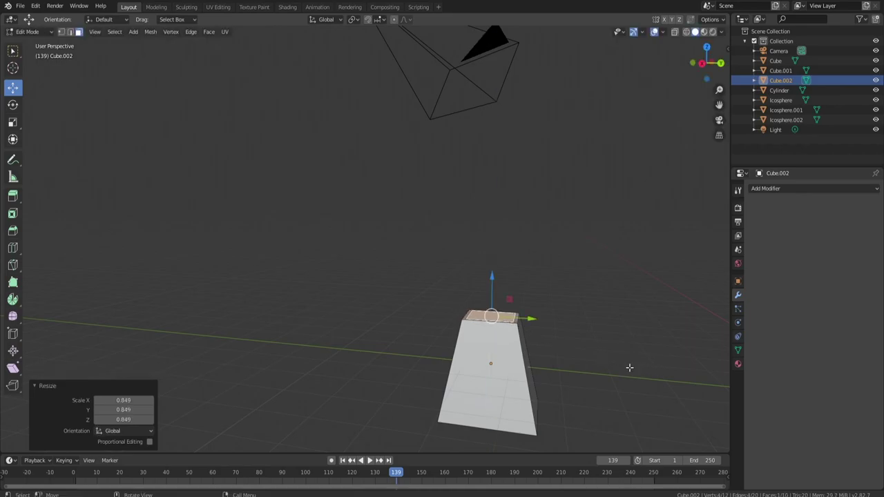
{"action": "key", "text": "e"}
{"action": "left_click", "coordinate": [624, 133]}
Widen the post's top face slightly with an in-place extrusion and extrude it up about 1.13 m to form a collar.
{"action": "middle_click_drag", "start_coordinate": [529, 180], "coordinate": [501, 361], "text": "shift"}
{"action": "key", "text": "e"}
{"action": "right_click", "coordinate": [518, 318]}
{"action": "key", "text": "s"}
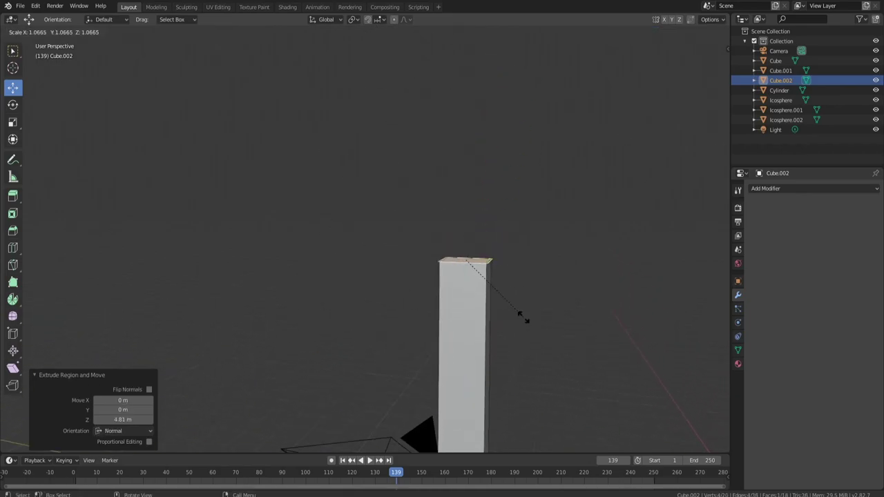
{"action": "left_click", "coordinate": [534, 318]}
{"action": "key", "text": "e"}
{"action": "left_click", "coordinate": [532, 260]}
Scale the collar's top face slightly inward and extrude it up about 1.47 m as a narrower section.
{"action": "key", "text": "s"}
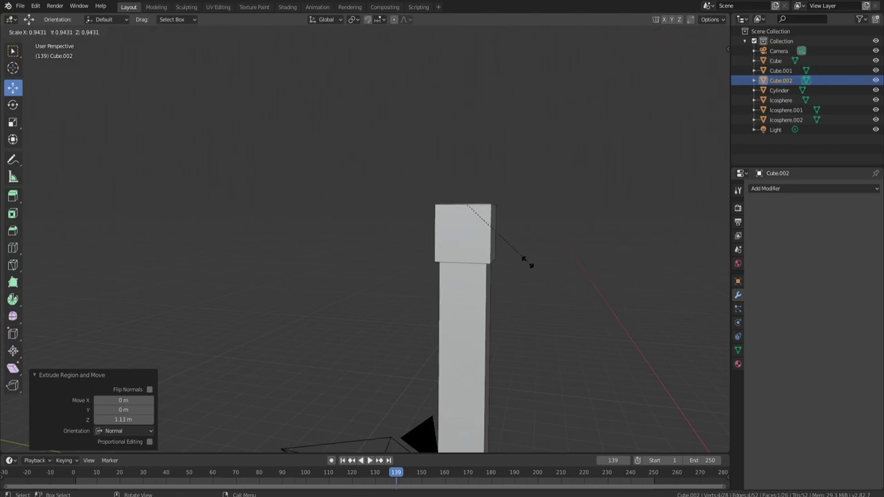
{"action": "left_click", "coordinate": [526, 249]}
{"action": "key", "text": "e"}
{"action": "left_click", "coordinate": [528, 188]}
Extrude a cap section about 0.67 m high on top of the post and scale its top face inward.
{"action": "key", "text": "e"}
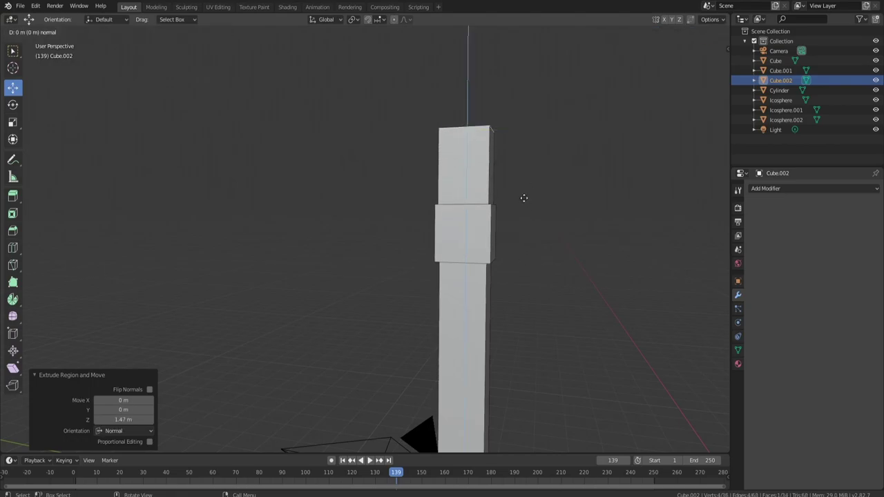
{"action": "left_click", "coordinate": [538, 161]}
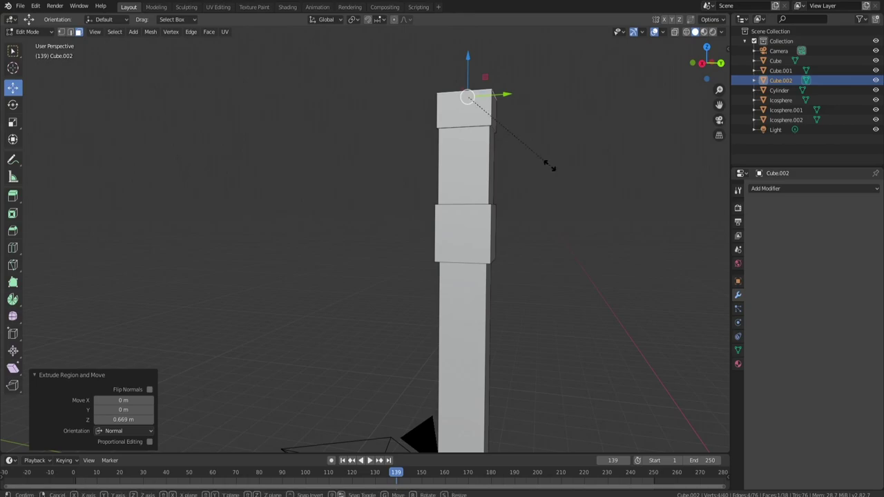
{"action": "left_click", "coordinate": [525, 163]}
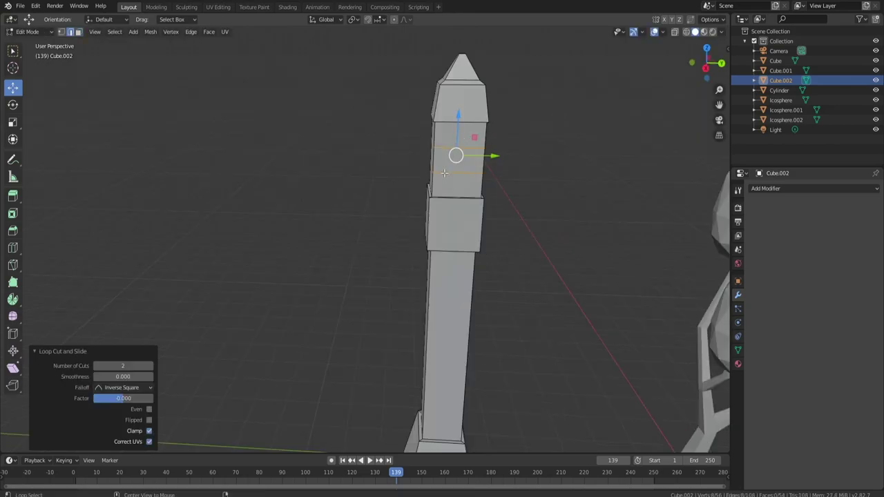
Spread the two edge loops on the upper post section apart vertically, raising the upper one about 0.05 m.
{"action": "left_click", "coordinate": [445, 173], "text": "alt"}
{"action": "left_click_drag", "start_coordinate": [456, 146], "coordinate": [458, 126]}
{"action": "left_click", "coordinate": [444, 146], "text": "alt"}
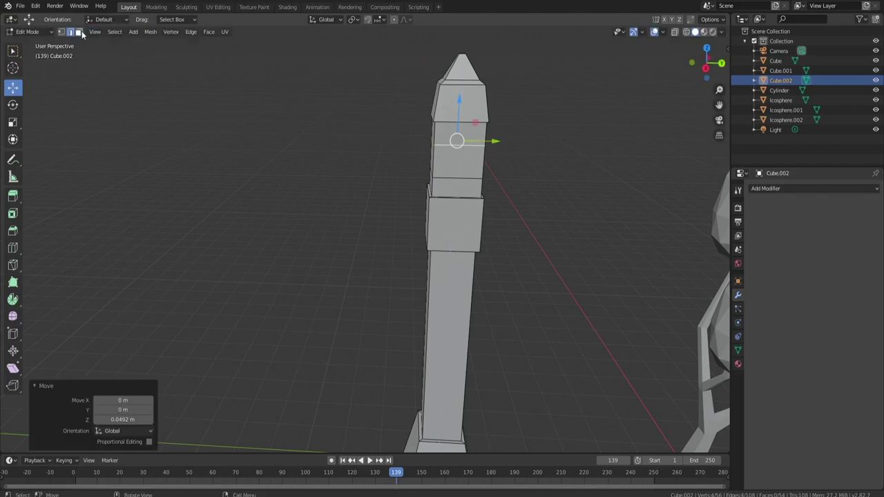
Extrude the side face between the two edge loops outward about 4.41 m to form the lamp arm.
{"action": "left_click", "coordinate": [80, 33]}
{"action": "middle_click_drag", "start_coordinate": [429, 156], "coordinate": [434, 175]}
{"action": "left_click", "coordinate": [402, 147]}
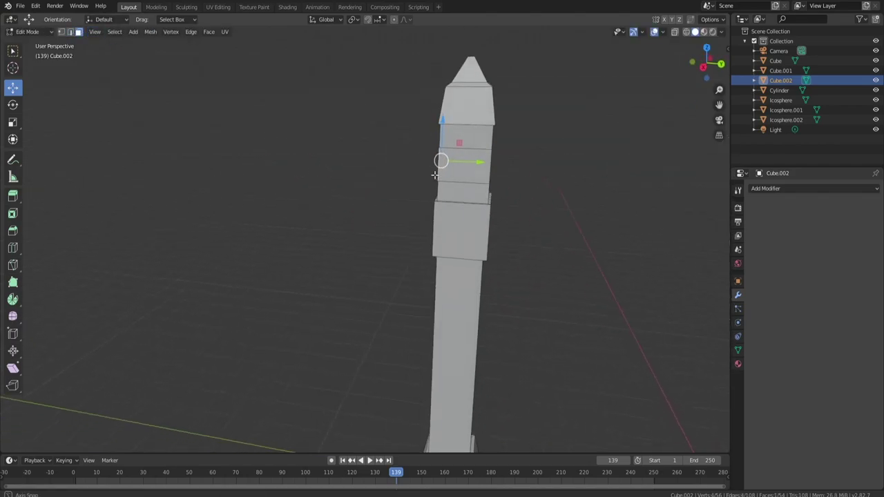
{"action": "key", "text": "w"}
{"action": "key", "text": "e"}
{"action": "left_click", "coordinate": [208, 171]}
Shorten the arm by moving its end face about 1.48 m along Y toward the post.
{"action": "mouse_move", "coordinate": [331, 168]}
{"action": "middle_mouse_down"}
{"action": "mouse_move", "coordinate": [353, 161]}
{"action": "mouse_move", "coordinate": [338, 167]}
{"action": "middle_mouse_up"}
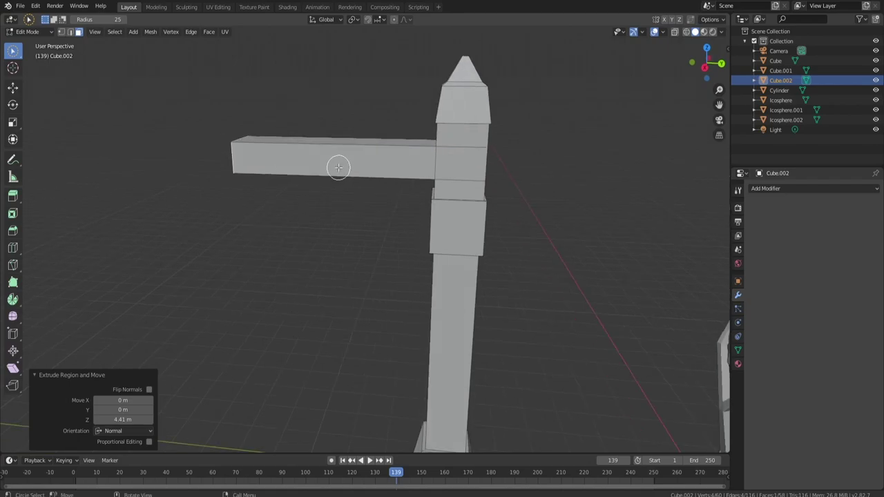
{"action": "scroll", "coordinate": [224, 157], "scroll_direction": "up", "scroll_amount": 1}
{"action": "left_click", "coordinate": [197, 160]}
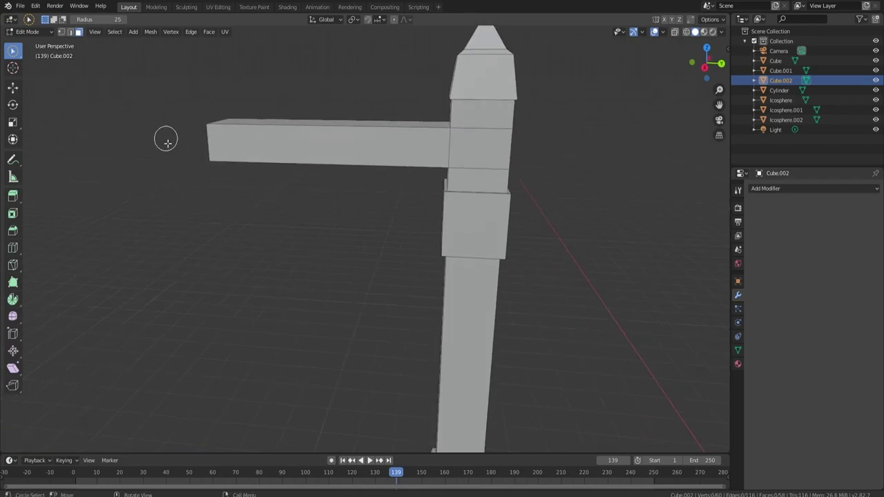
{"action": "middle_click_drag", "start_coordinate": [167, 142], "coordinate": [246, 149]}
{"action": "left_click", "coordinate": [148, 159]}
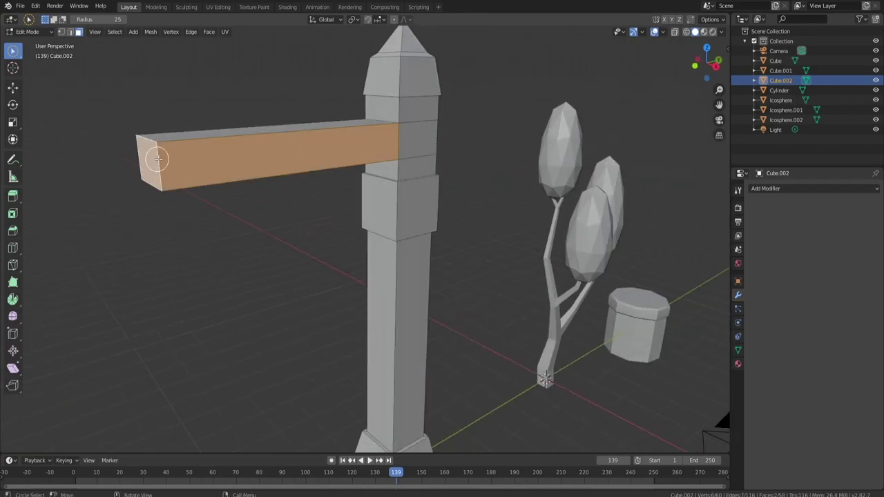
{"action": "key", "text": "w"}
{"action": "left_click", "coordinate": [146, 161]}
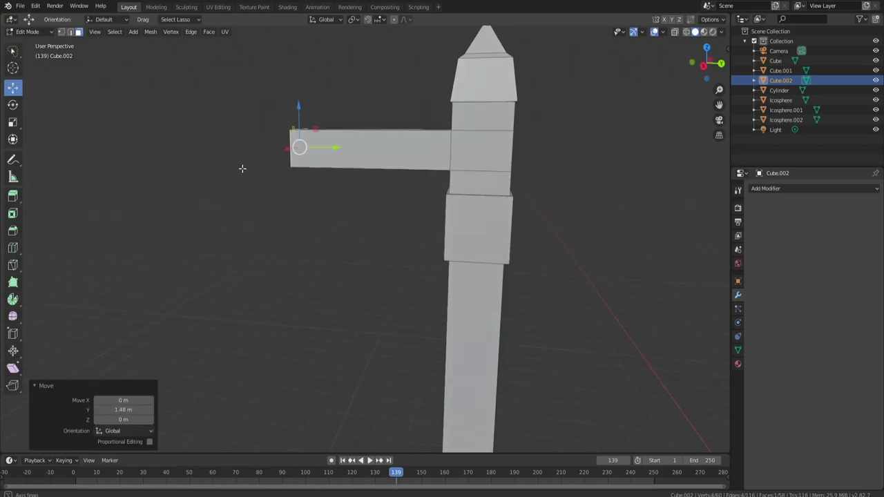
Add a loop cut across the middle of the arm and raise it about 0.136 m to bend the arm.
{"action": "key", "text": "ctrl+r"}
{"action": "left_click", "coordinate": [358, 153]}
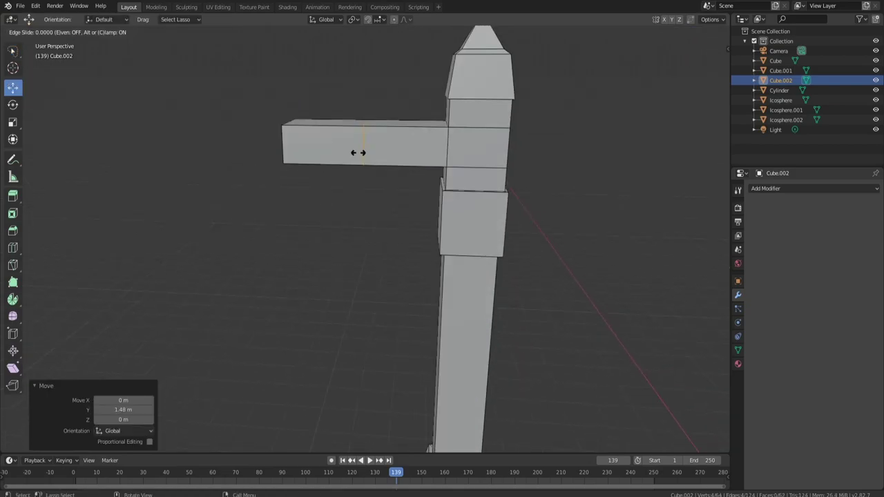
{"action": "left_click", "coordinate": [360, 148]}
{"action": "left_click_drag", "start_coordinate": [367, 110], "coordinate": [368, 101]}
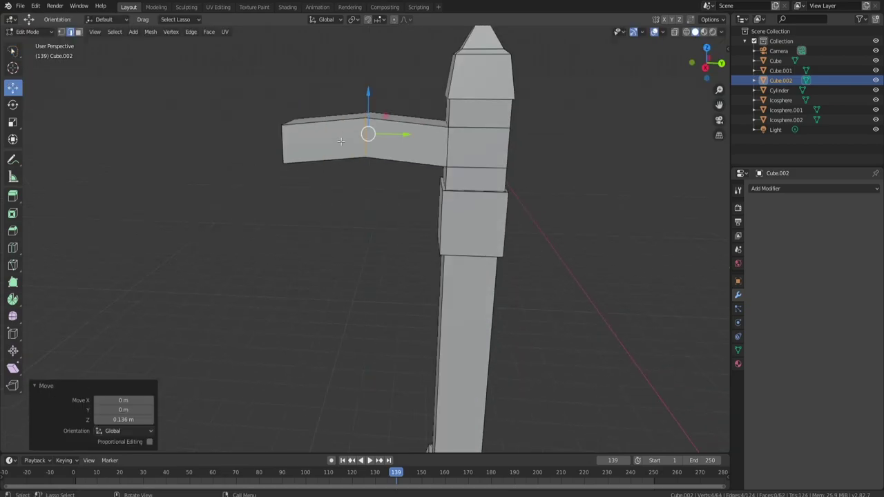
{"action": "scroll", "coordinate": [452, 263], "scroll_direction": "down", "scroll_amount": 2}
{"action": "middle_click_drag", "start_coordinate": [429, 264], "coordinate": [331, 212]}
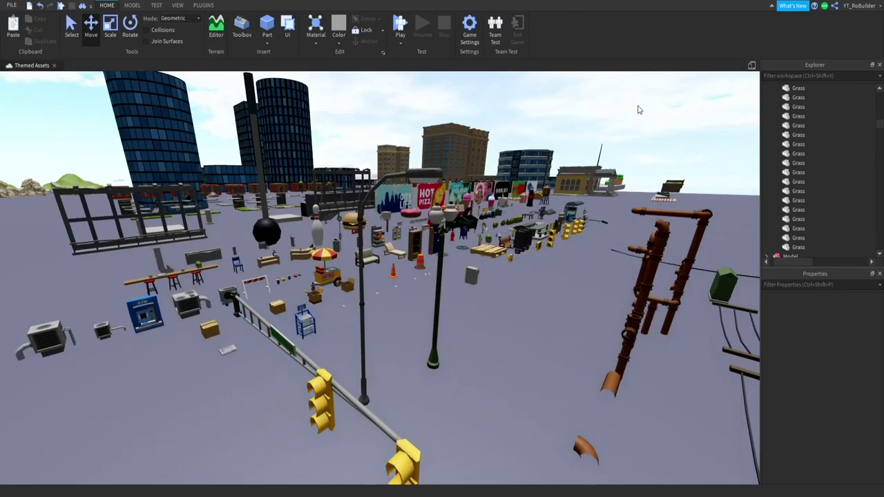
Switch back to Roblox Studio and examine the city props, vehicles, rock formations and ruins across the grey platform.
{"action": "scroll", "coordinate": [499, 273], "scroll_direction": "down", "scroll_amount": 3}
{"action": "scroll", "coordinate": [498, 275], "scroll_direction": "down", "scroll_amount": 8}
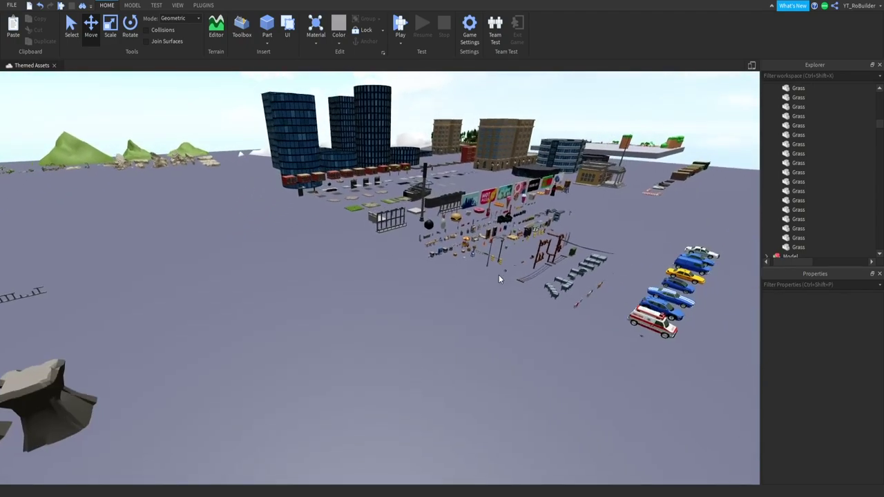
{"action": "scroll", "coordinate": [498, 274], "scroll_direction": "down", "scroll_amount": 8}
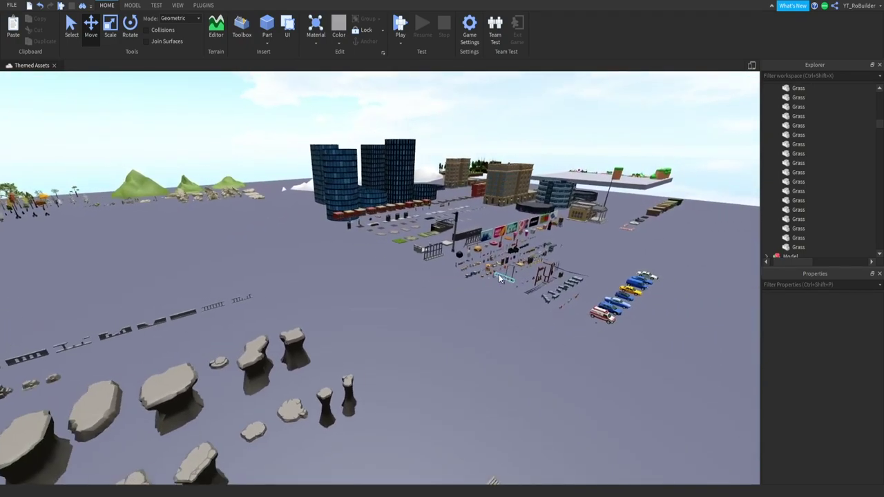
{"action": "key", "text": "w"}
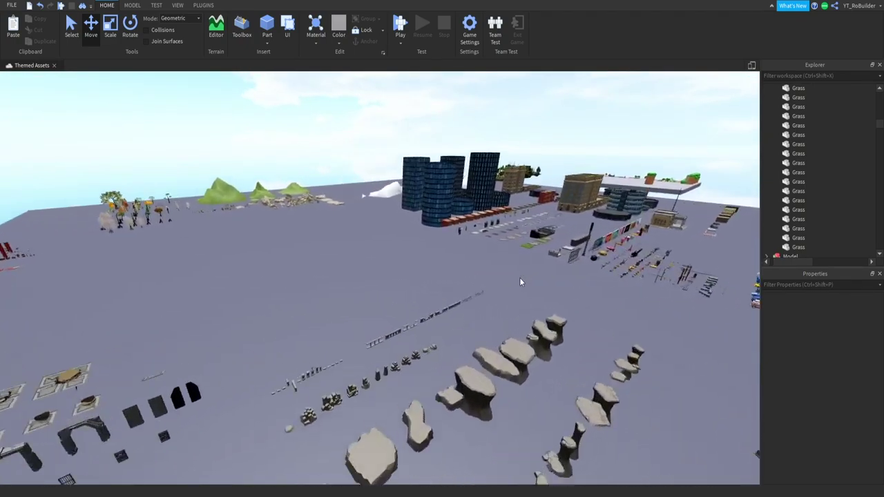
{"action": "right_click_drag", "start_coordinate": [519, 278], "coordinate": [491, 268]}
{"action": "key", "text": "w"}
{"action": "key", "text": "w"}
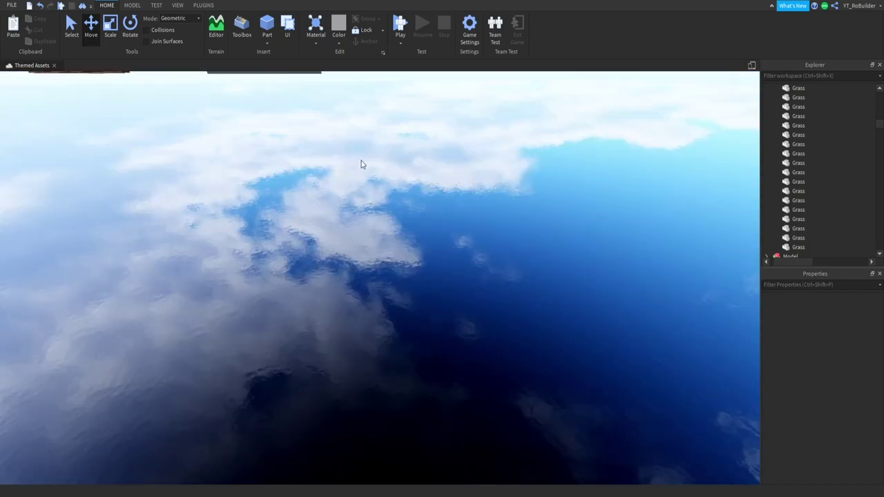
Insert a block part on the grey platform and scale it up into a tall fence post.
{"action": "scroll", "coordinate": [361, 161], "scroll_direction": "up", "scroll_amount": 5}
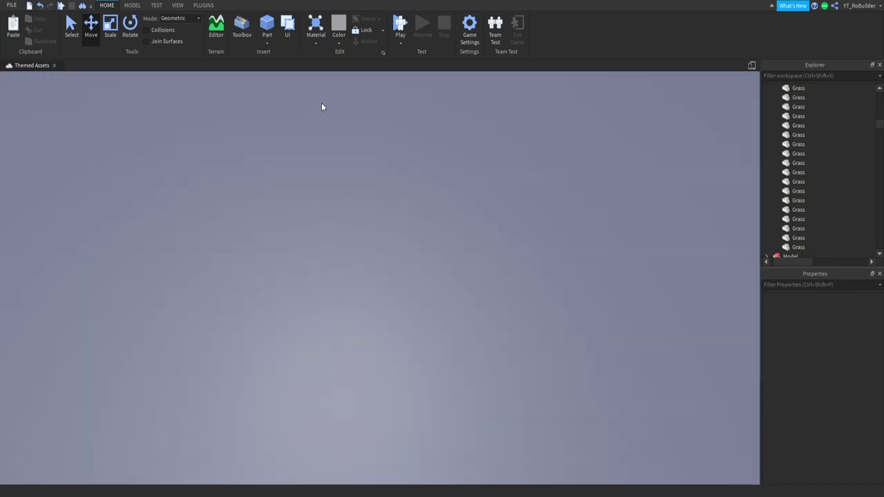
{"action": "left_click", "coordinate": [268, 29]}
{"action": "left_click", "coordinate": [109, 29]}
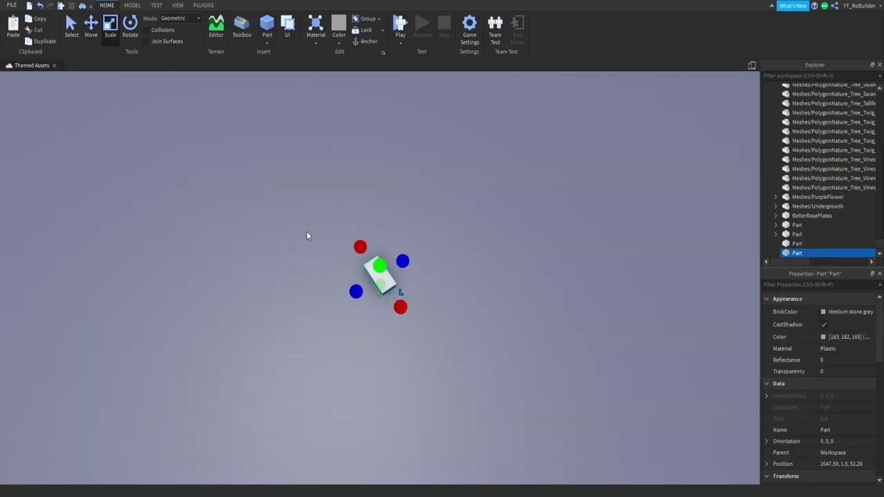
{"action": "left_click_drag", "start_coordinate": [364, 245], "coordinate": [385, 233]}
{"action": "right_click_drag", "start_coordinate": [420, 250], "coordinate": [432, 264]}
Copy the post to form a second one and join them with two rails, tilting the upper rail slightly.
{"action": "left_click", "coordinate": [91, 26]}
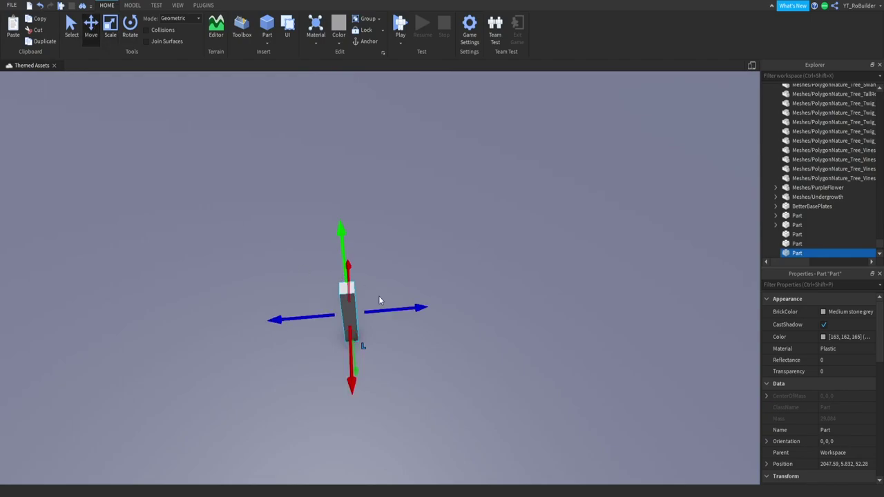
{"action": "left_click_drag", "start_coordinate": [378, 297], "coordinate": [282, 302]}
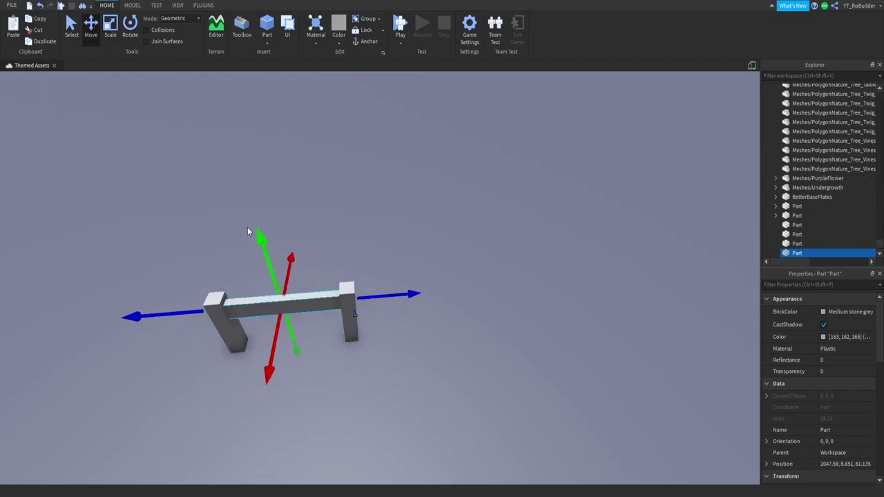
{"action": "left_click_drag", "start_coordinate": [257, 227], "coordinate": [305, 276]}
{"action": "left_click", "coordinate": [128, 28]}
{"action": "left_click", "coordinate": [393, 302]}
{"action": "right_click_drag", "start_coordinate": [394, 301], "coordinate": [394, 301]}
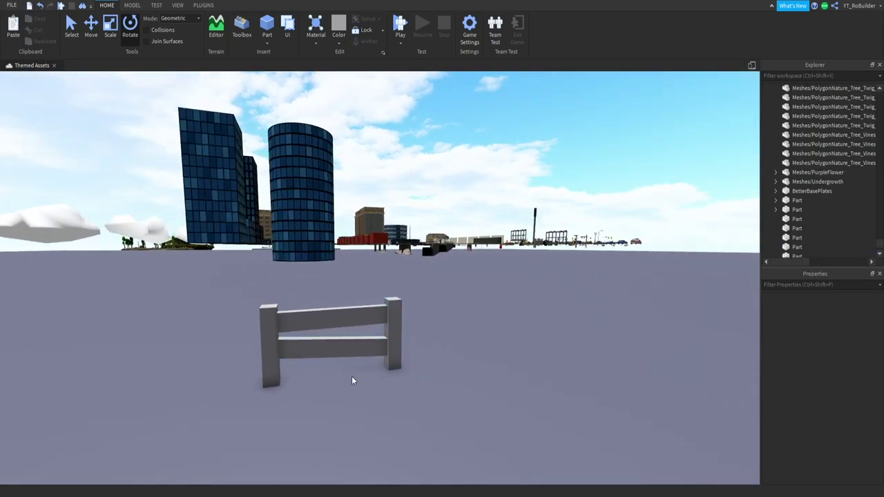
Delete the simple part fence with its two posts and two rails from the grey platform.
{"action": "right_click_drag", "start_coordinate": [361, 333], "coordinate": [361, 333]}
{"action": "left_click_drag", "start_coordinate": [291, 223], "coordinate": [432, 373]}
{"action": "key", "text": "Delete"}
Examine the asset layout from above, from the city towers past the forest islands to the platform with grass-topped cliffs and coloured tiles.
{"action": "scroll", "coordinate": [405, 333], "scroll_direction": "down", "scroll_amount": 10}
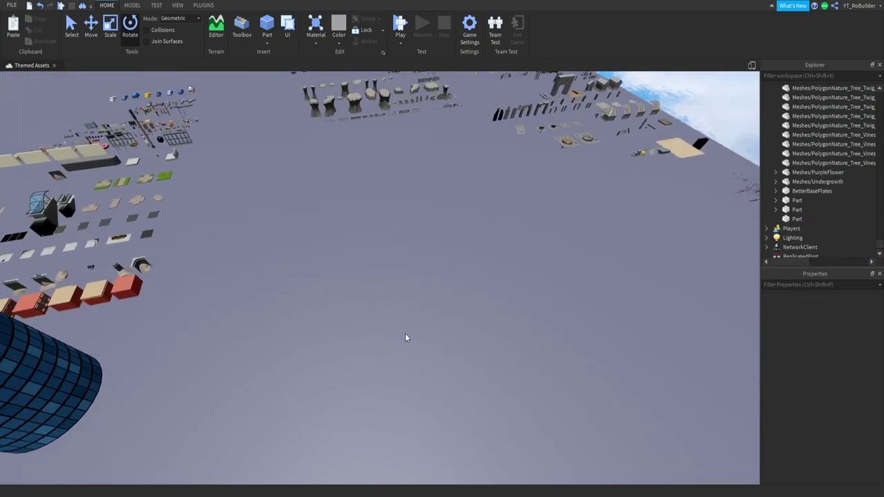
{"action": "right_click_drag", "start_coordinate": [374, 286], "coordinate": [375, 287]}
{"action": "key", "text": "a"}
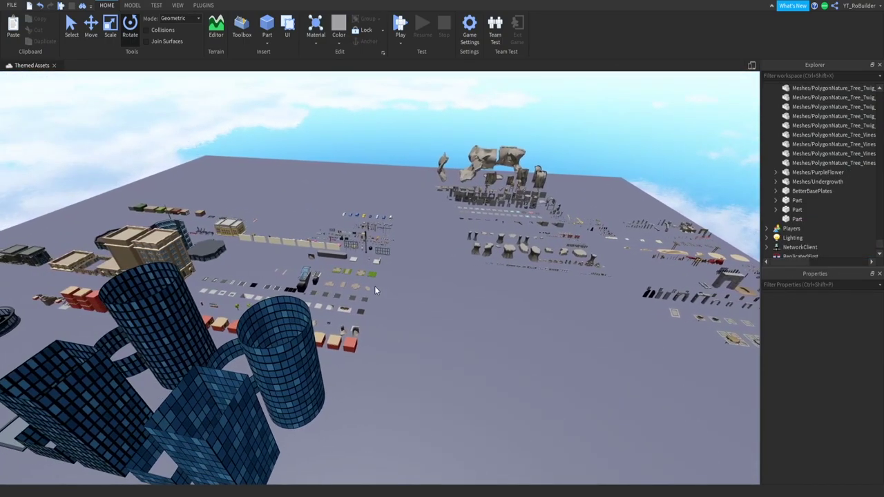
{"action": "key", "text": "s"}
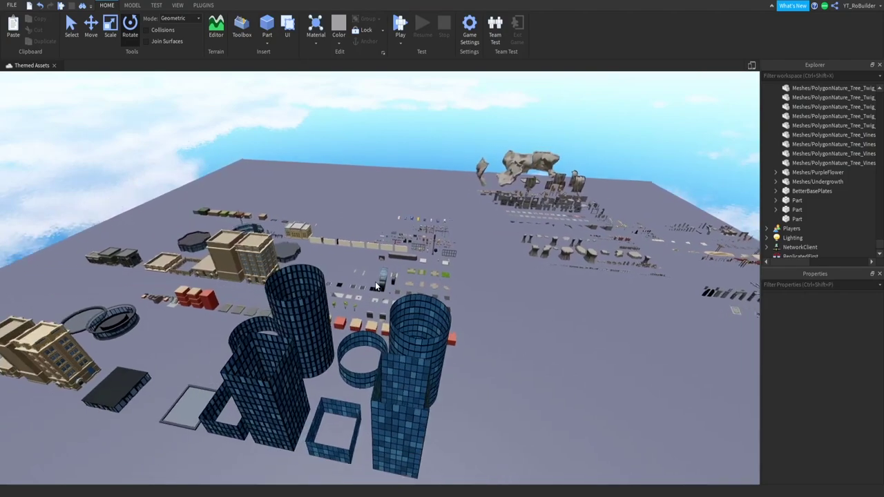
{"action": "right_click_drag", "start_coordinate": [335, 275], "coordinate": [332, 273]}
{"action": "key", "text": "w"}
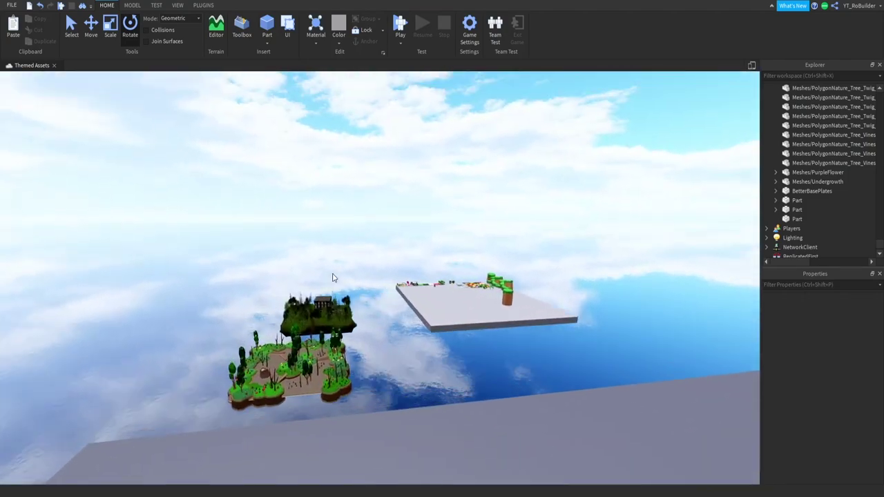
{"action": "key", "text": "w"}
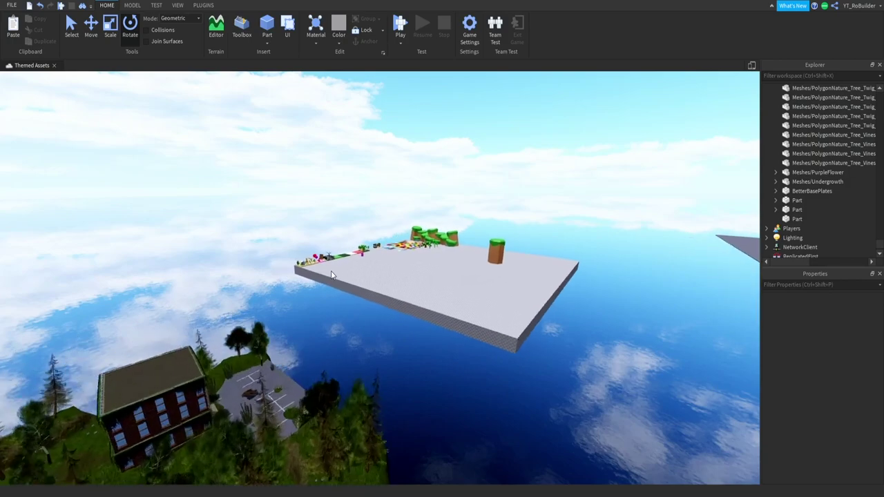
{"action": "right_click_drag", "start_coordinate": [366, 302], "coordinate": [367, 296]}
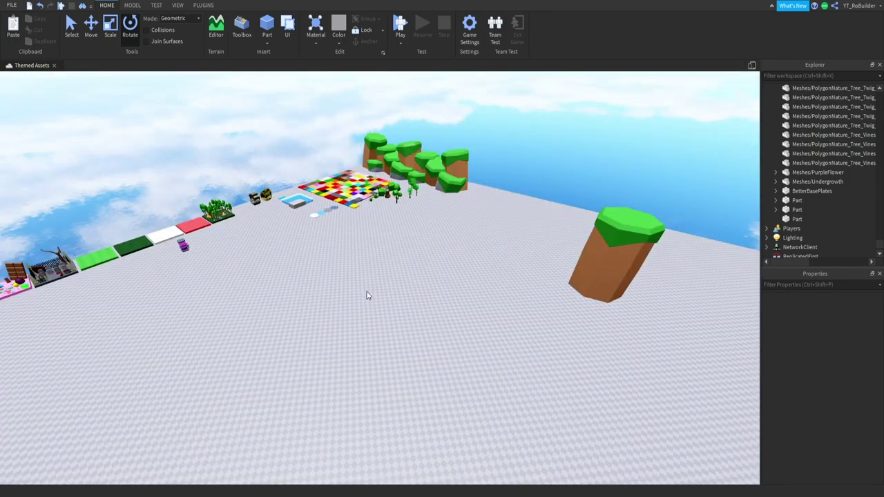